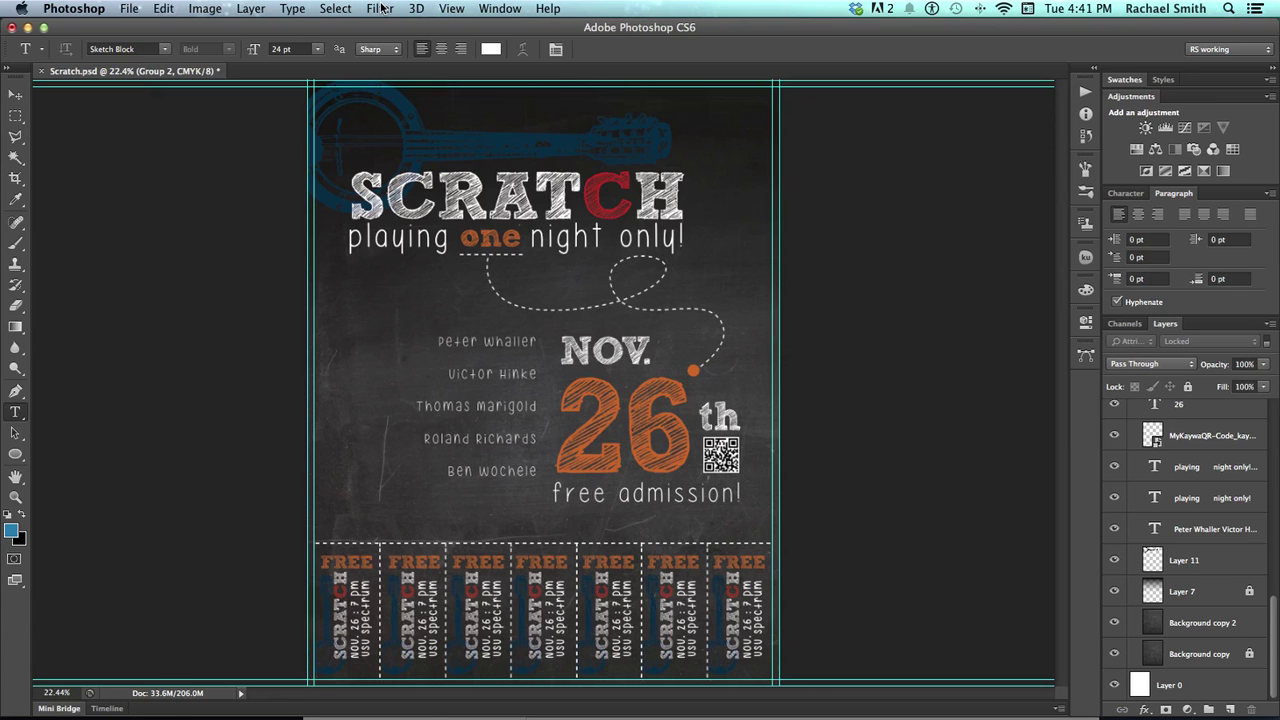
Step: Hide the guides on the flyer
{"action": "left_click", "coordinate": [451, 10]}
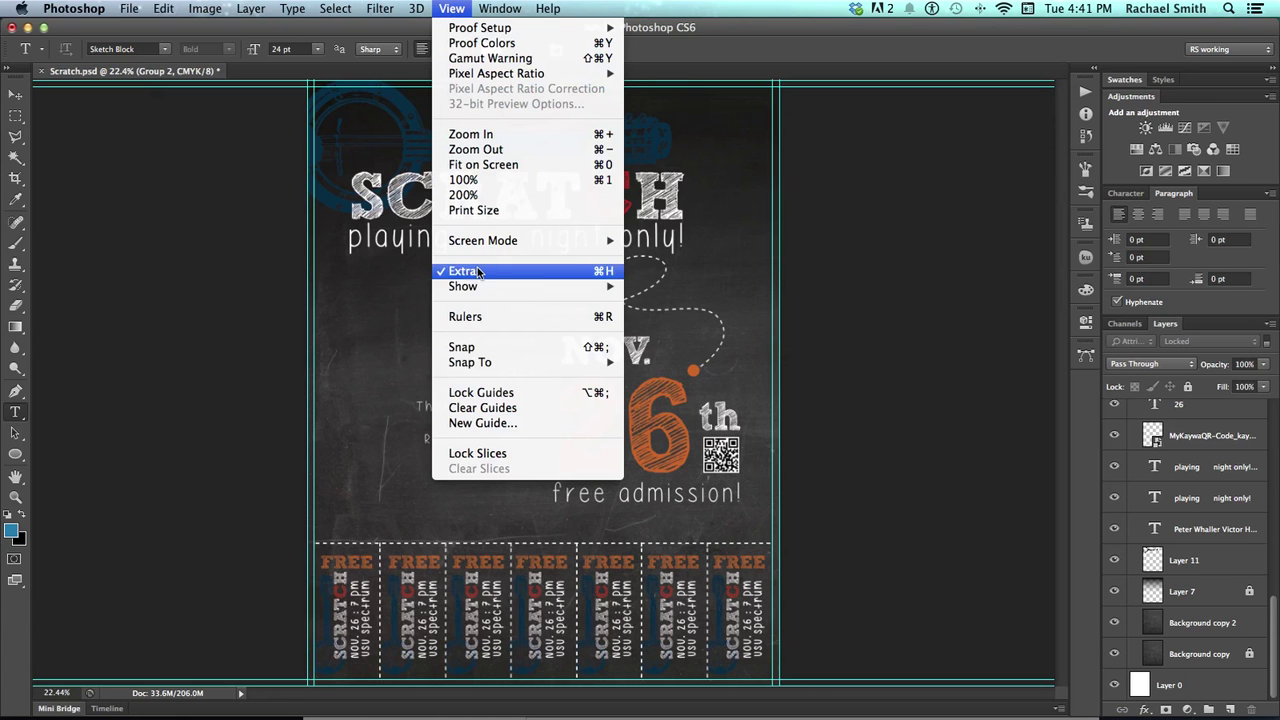
{"action": "mouse_move", "coordinate": [622, 294]}
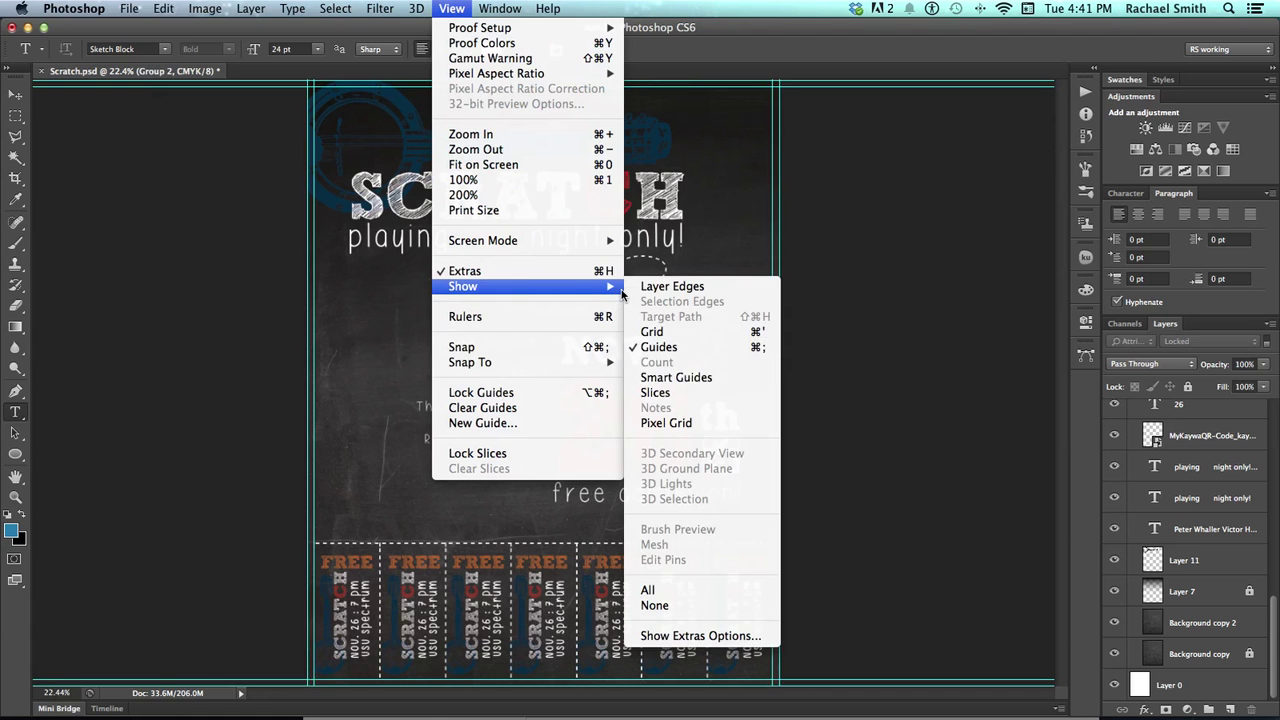
{"action": "left_click", "coordinate": [667, 348]}
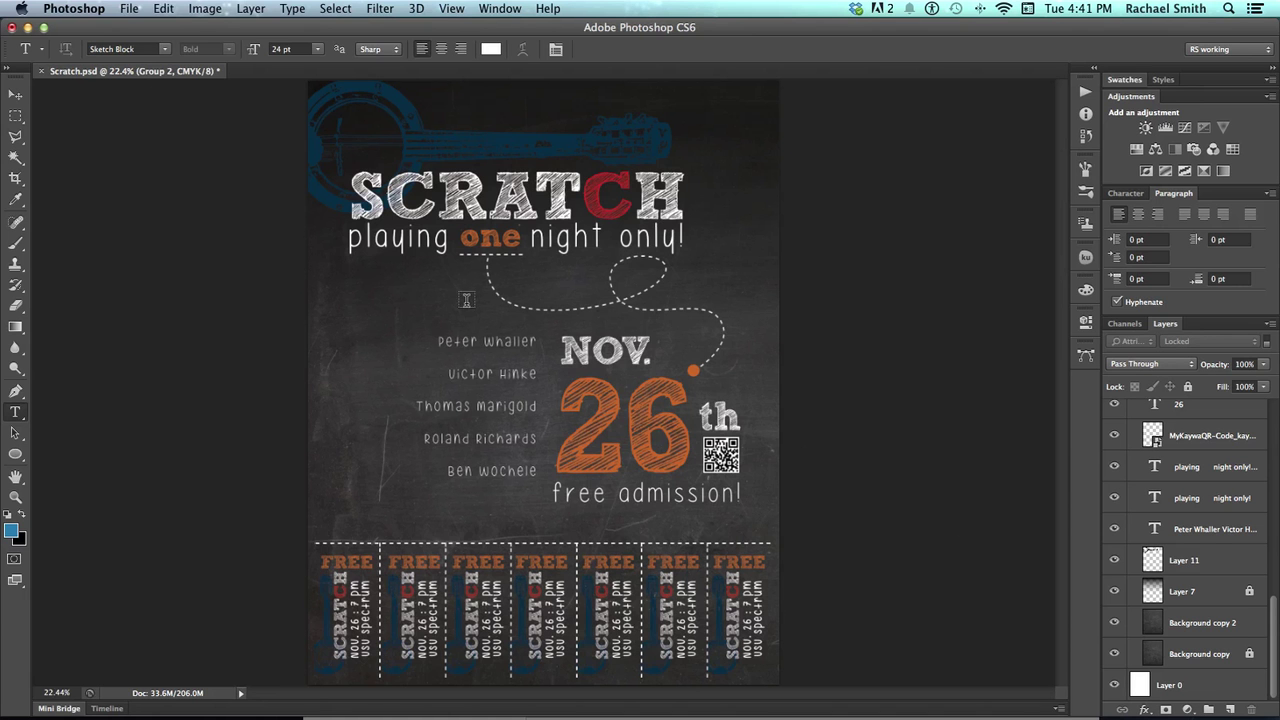
Step: Spell-check the band members' text with all layers included, ignoring the flagged surnames, and finish the check
{"action": "right_click", "coordinate": [399, 376]}
{"action": "left_click", "coordinate": [424, 406]}
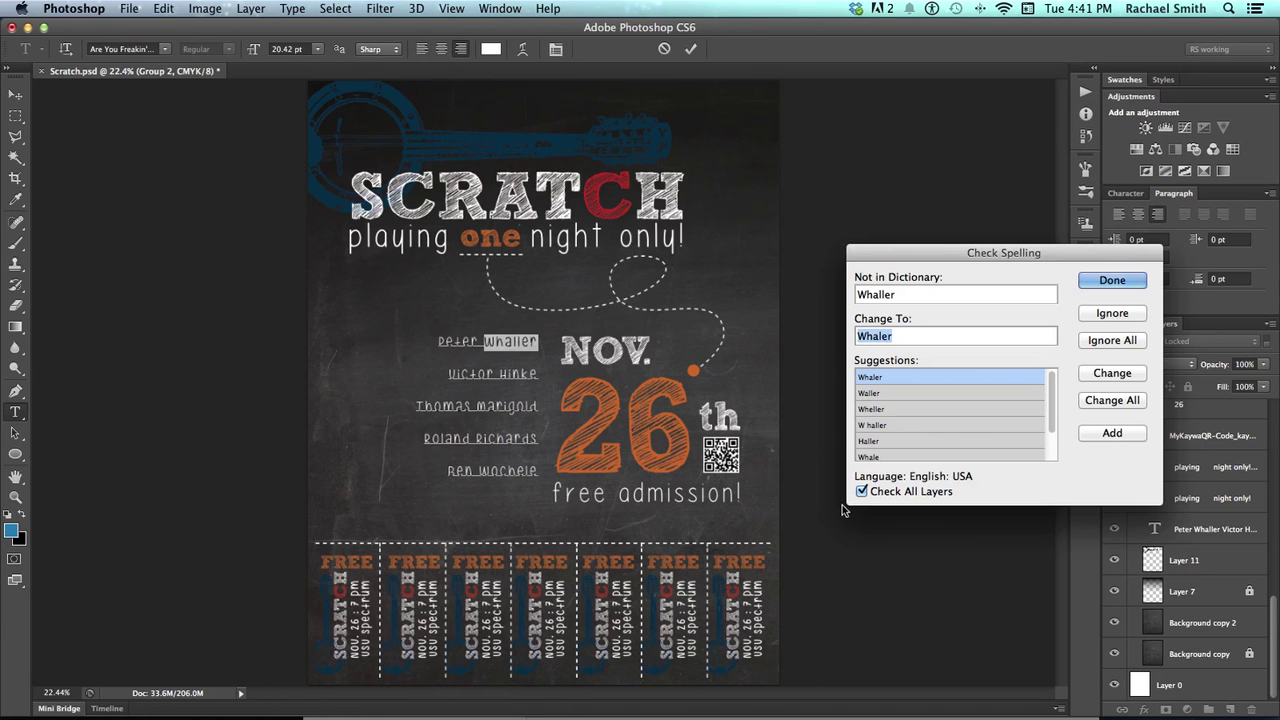
{"action": "left_click", "coordinate": [1110, 314]}
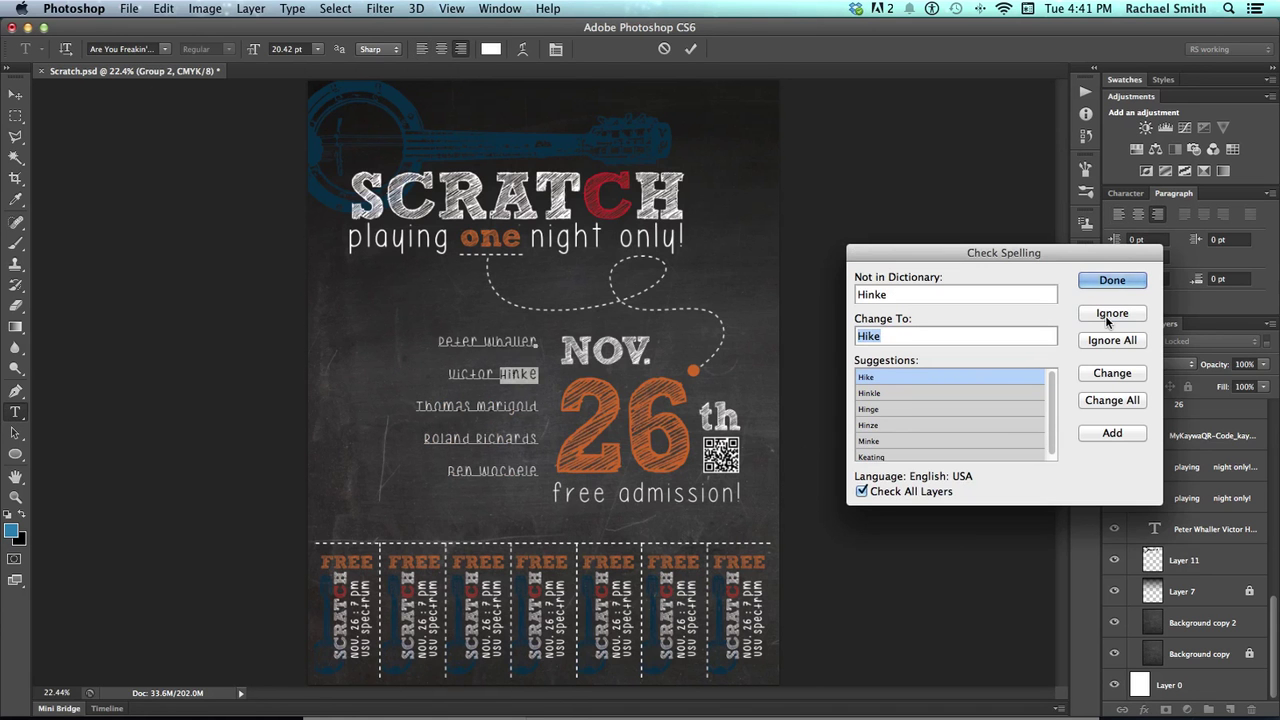
{"action": "left_click", "coordinate": [1108, 318]}
{"action": "left_click", "coordinate": [1106, 316]}
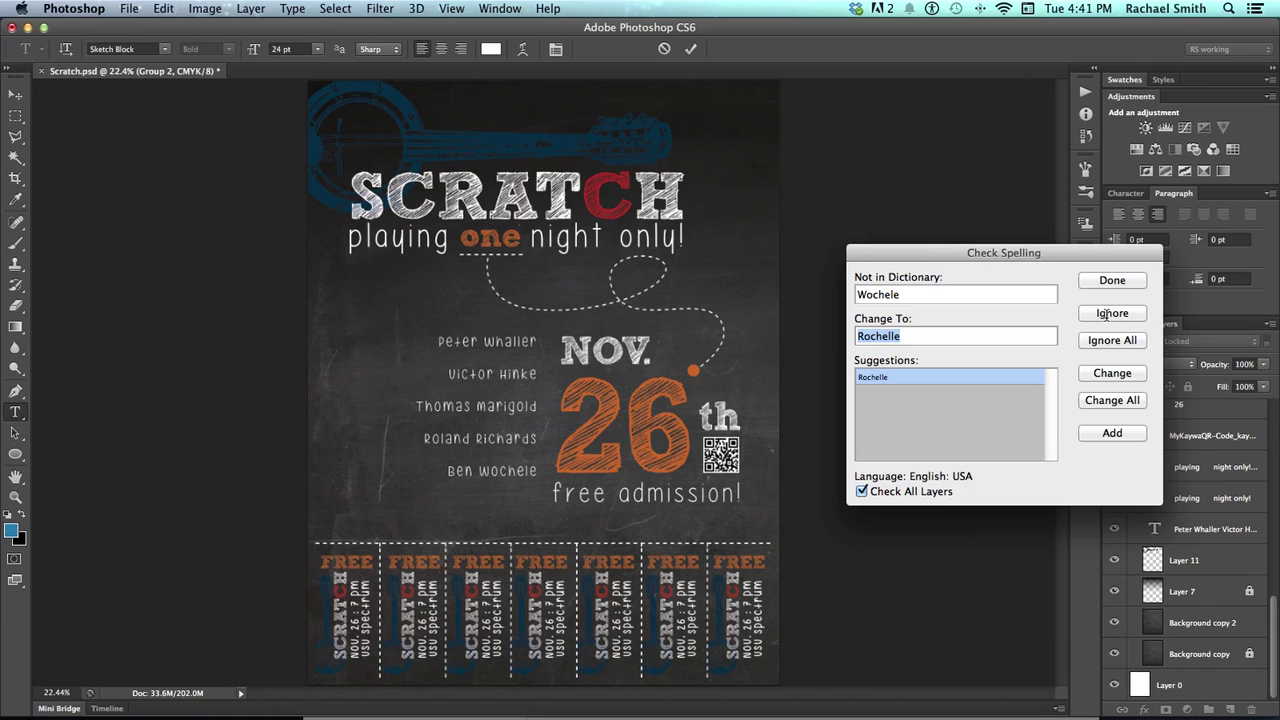
{"action": "left_click", "coordinate": [745, 266]}
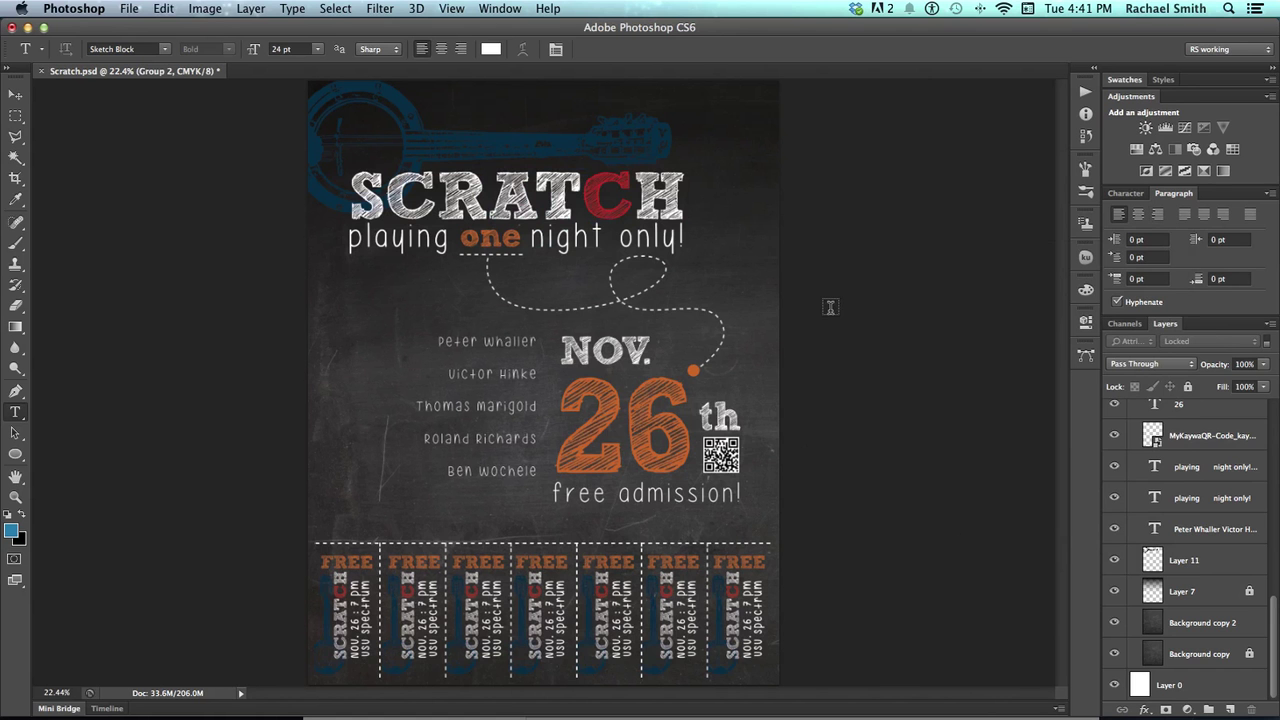
Step: Collapse Group 2 in the layer stack and add a Curves adjustment layer above it
{"action": "scroll", "coordinate": [1190, 470], "scroll_direction": "up", "scroll_amount": 10}
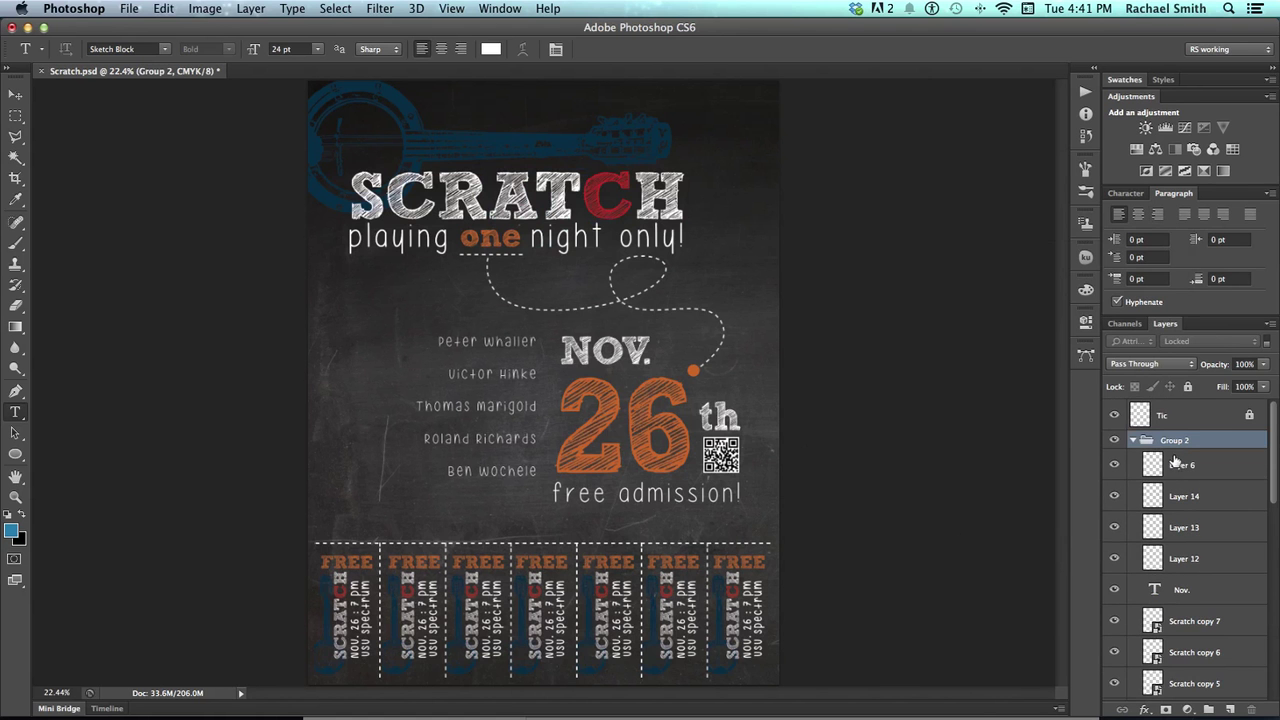
{"action": "left_click", "coordinate": [1133, 440]}
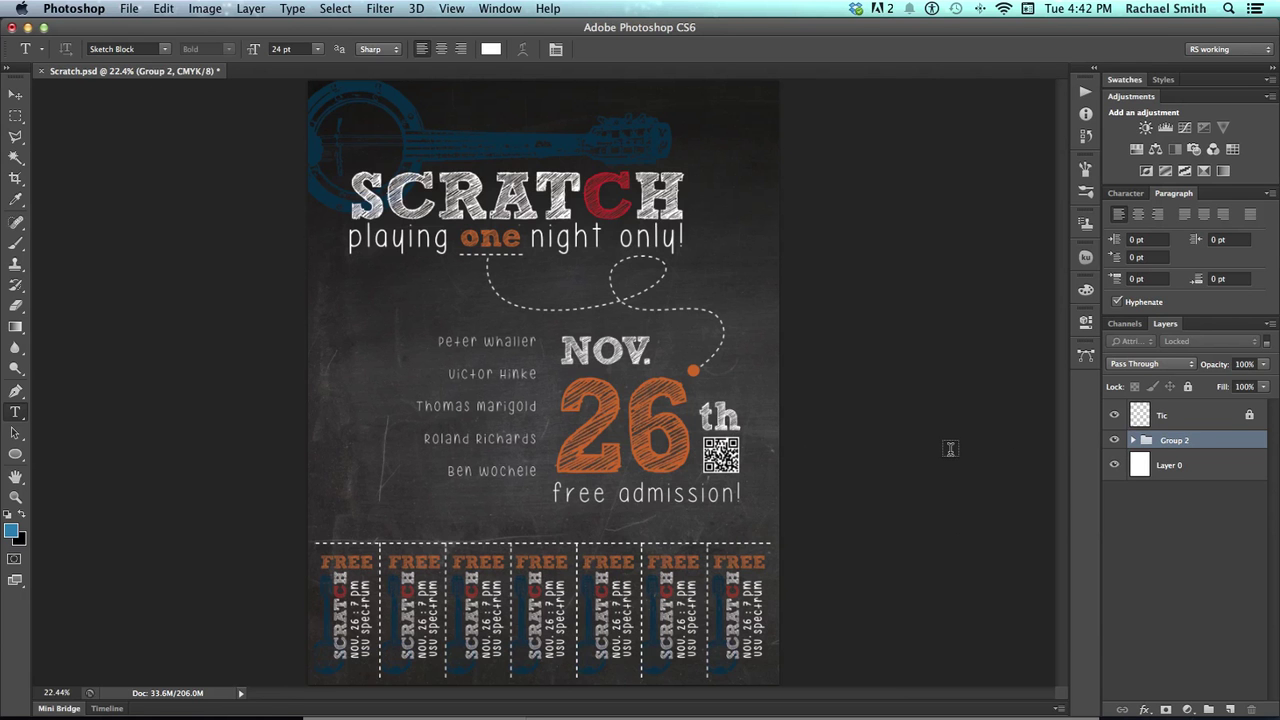
{"action": "left_click", "coordinate": [1185, 128]}
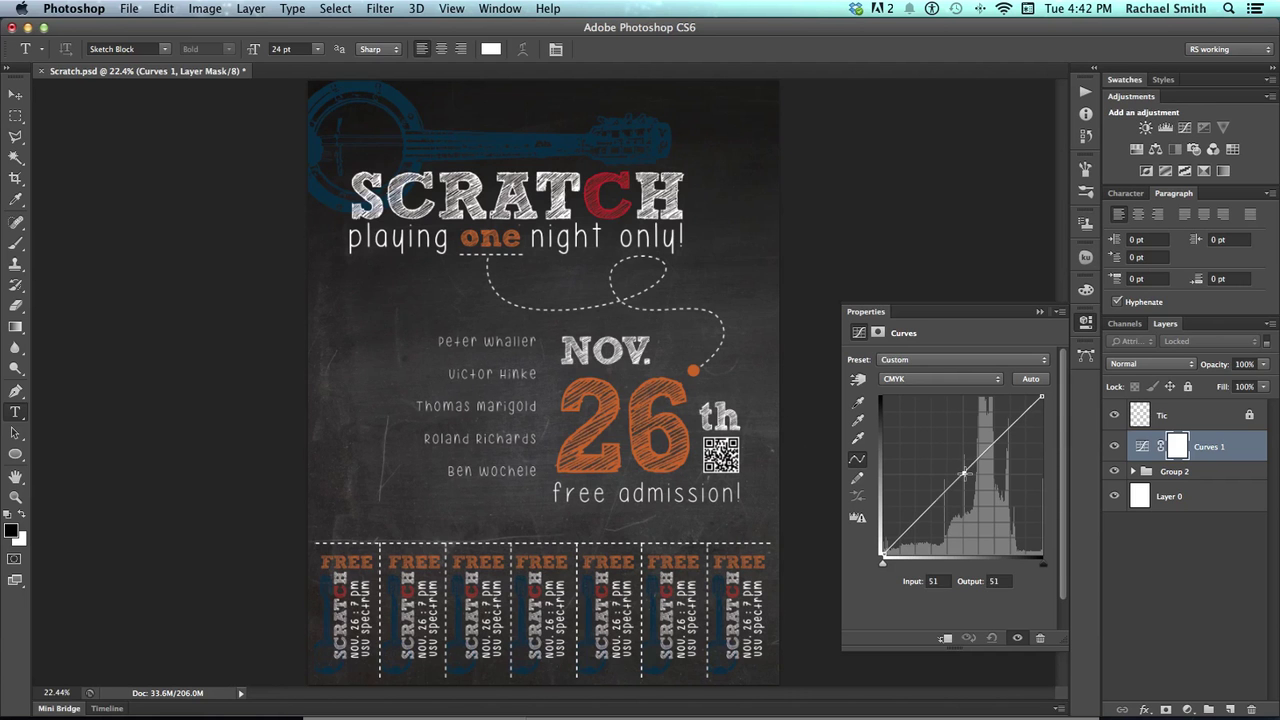
Step: Lighten the flyer slightly with a midtone point on the CMYK curve at input 53, output 49
{"action": "left_click_drag", "start_coordinate": [965, 474], "coordinate": [959, 467]}
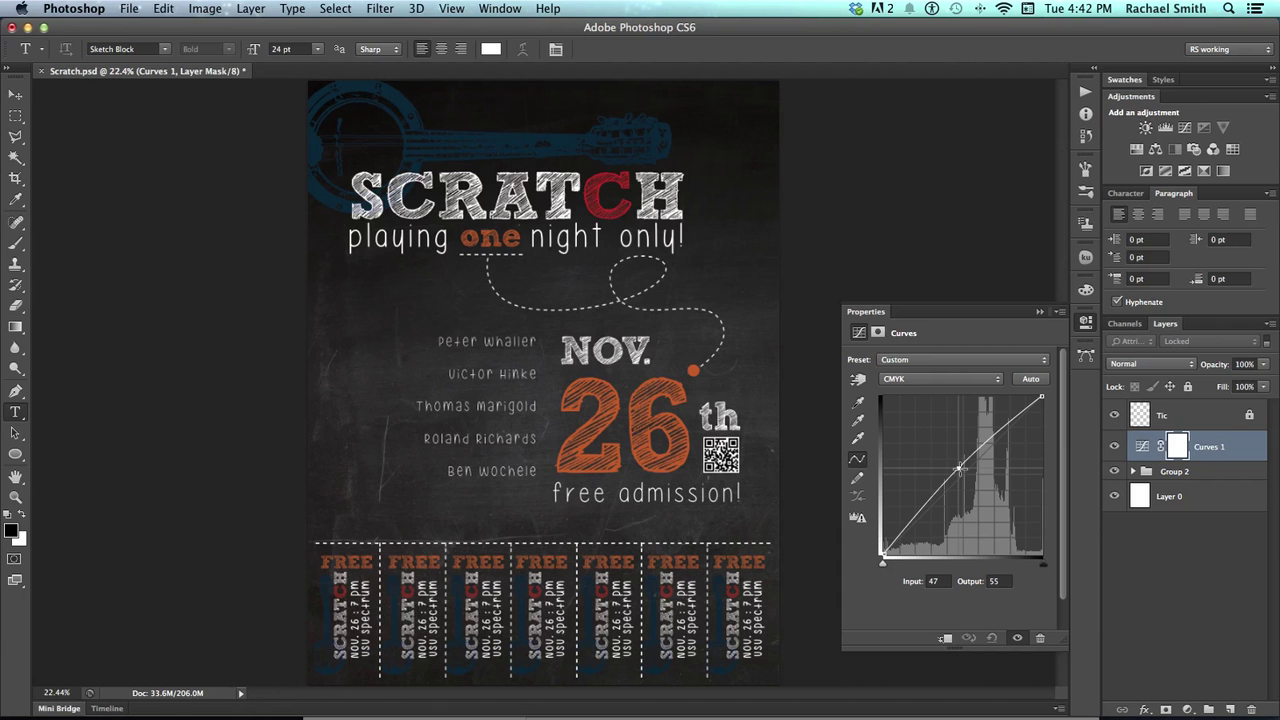
{"action": "left_click_drag", "start_coordinate": [959, 467], "coordinate": [1010, 580]}
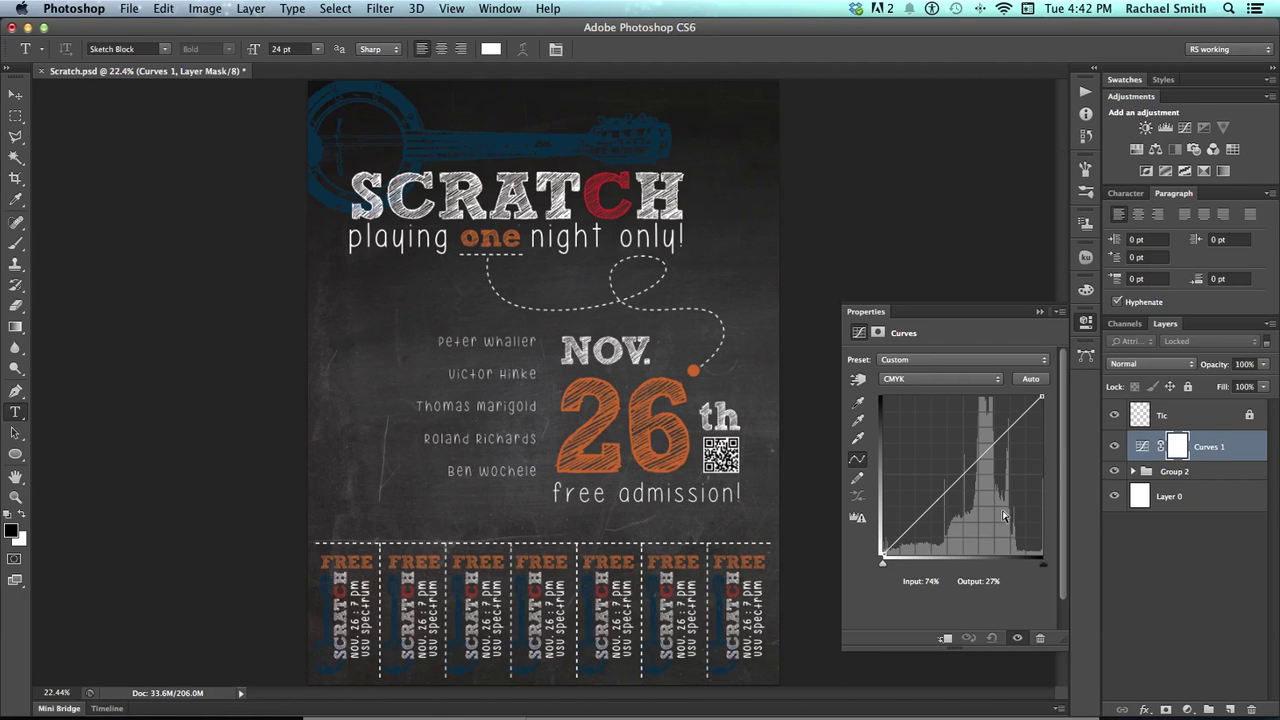
{"action": "left_click", "coordinate": [965, 474]}
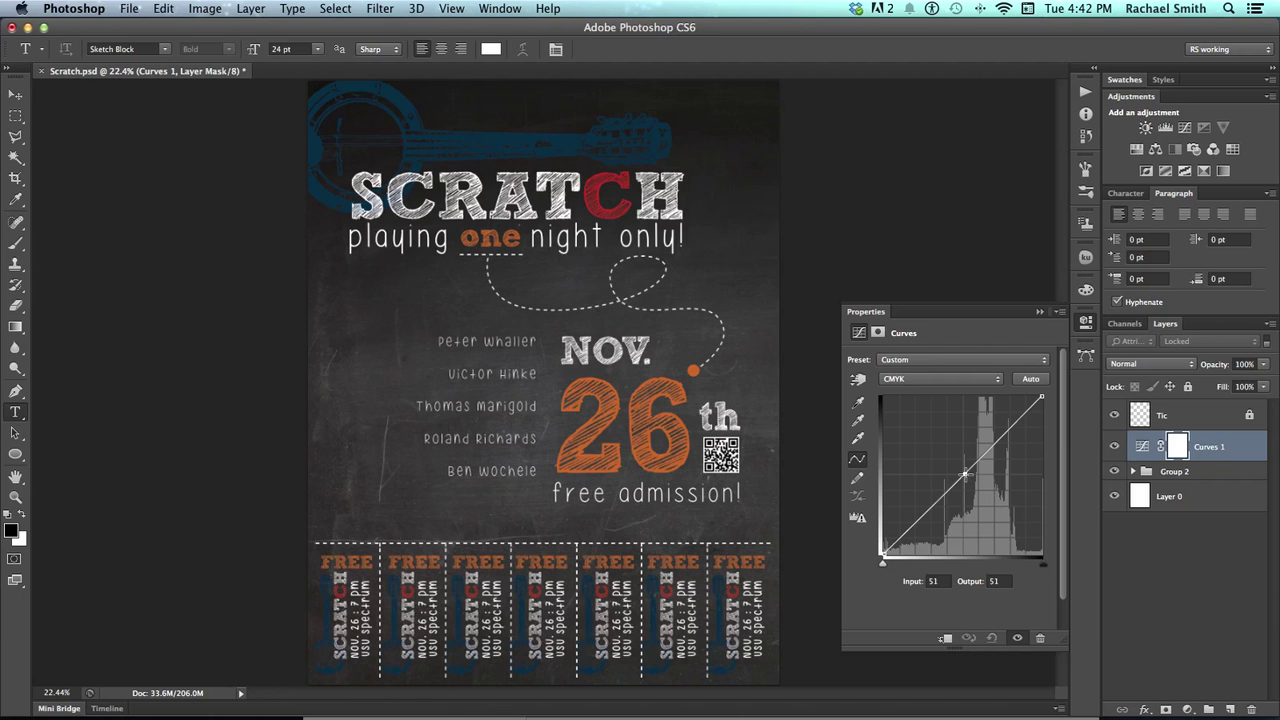
{"action": "left_click_drag", "start_coordinate": [965, 474], "coordinate": [967, 477]}
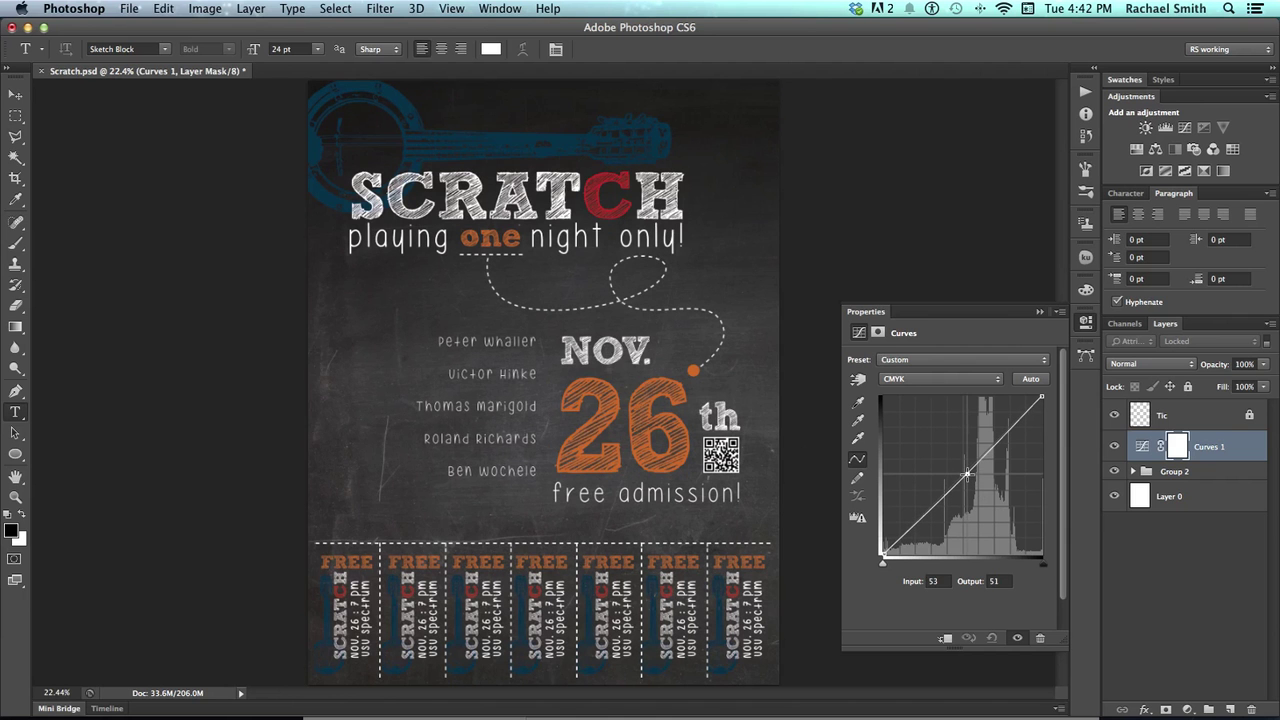
Step: Compare the flyer with and without the Curves 1 adjustment, and close the curve settings
{"action": "left_click", "coordinate": [1114, 447]}
{"action": "left_click", "coordinate": [1114, 447]}
{"action": "left_click", "coordinate": [1114, 447]}
{"action": "left_click", "coordinate": [1114, 447]}
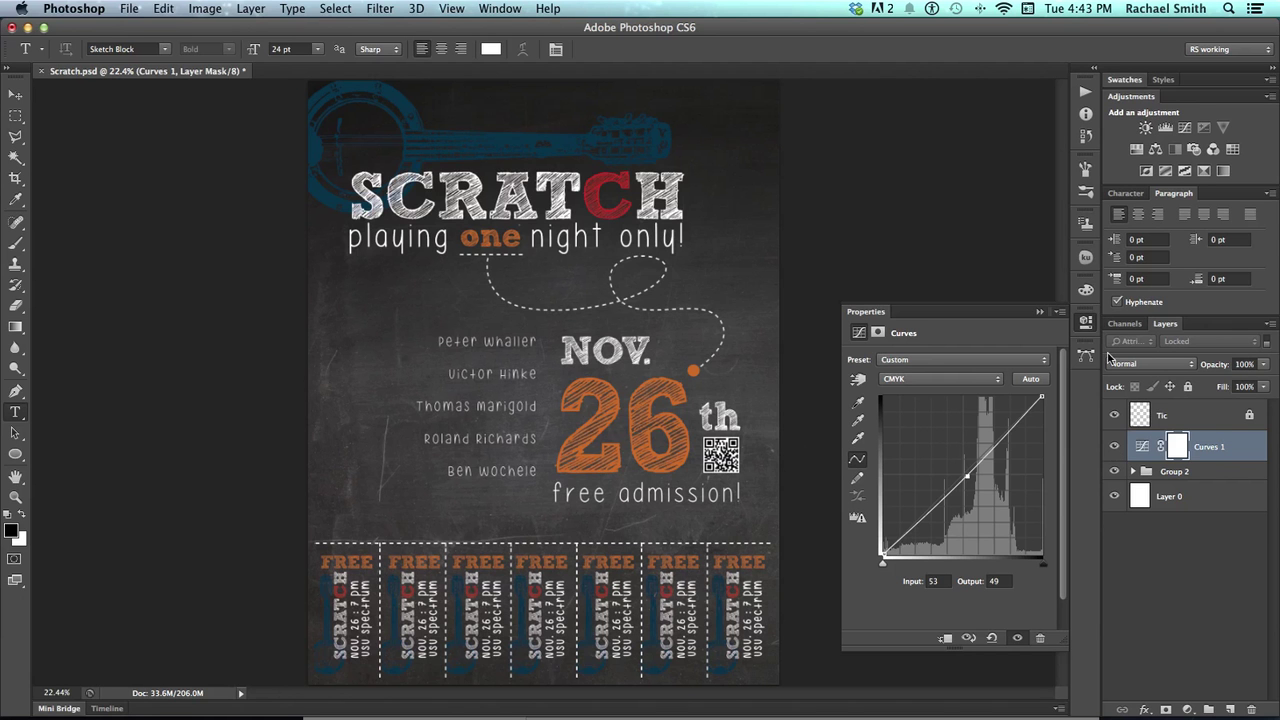
{"action": "left_click", "coordinate": [1039, 315]}
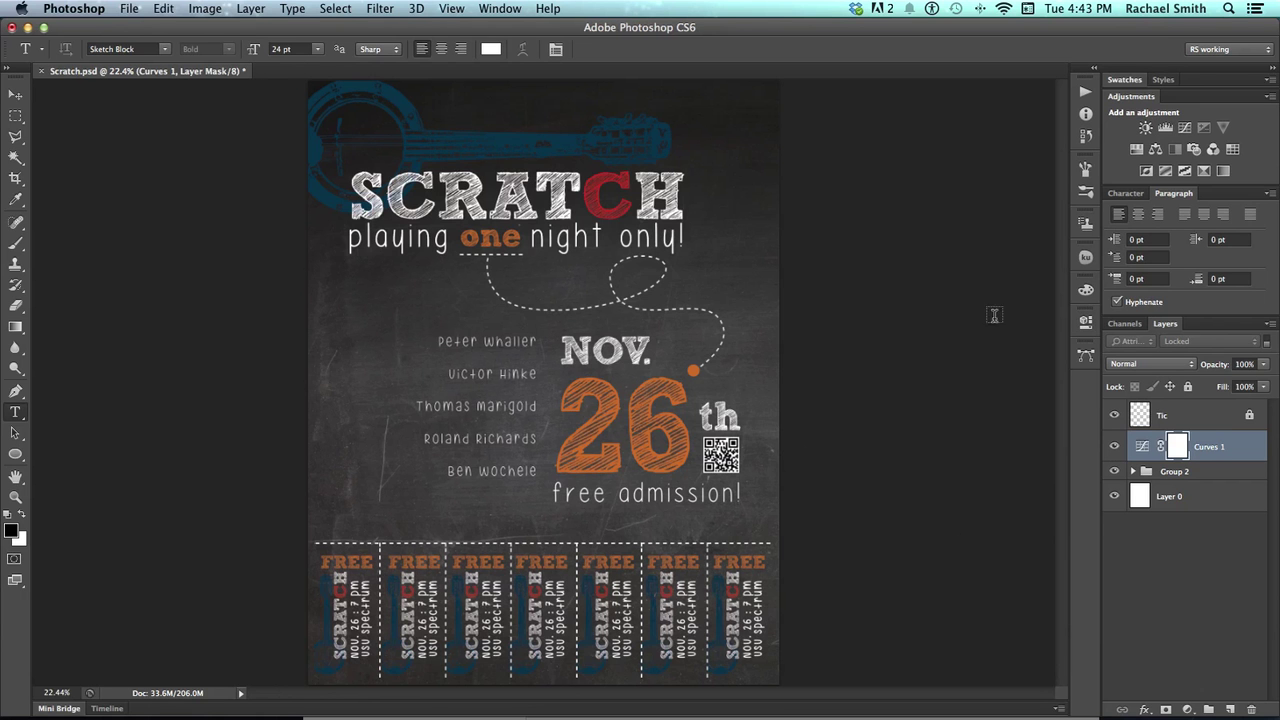
{"action": "left_click", "coordinate": [216, 11]}
{"action": "mouse_move", "coordinate": [222, 28]}
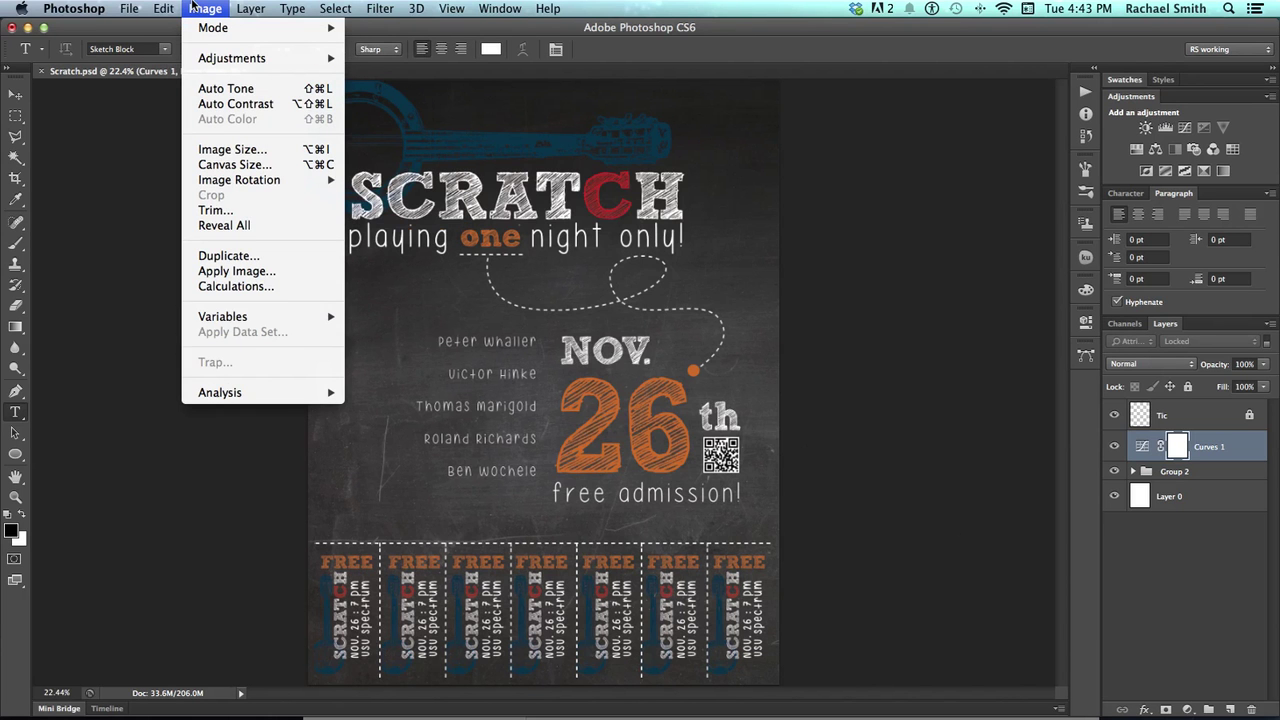
{"action": "left_click", "coordinate": [193, 9]}
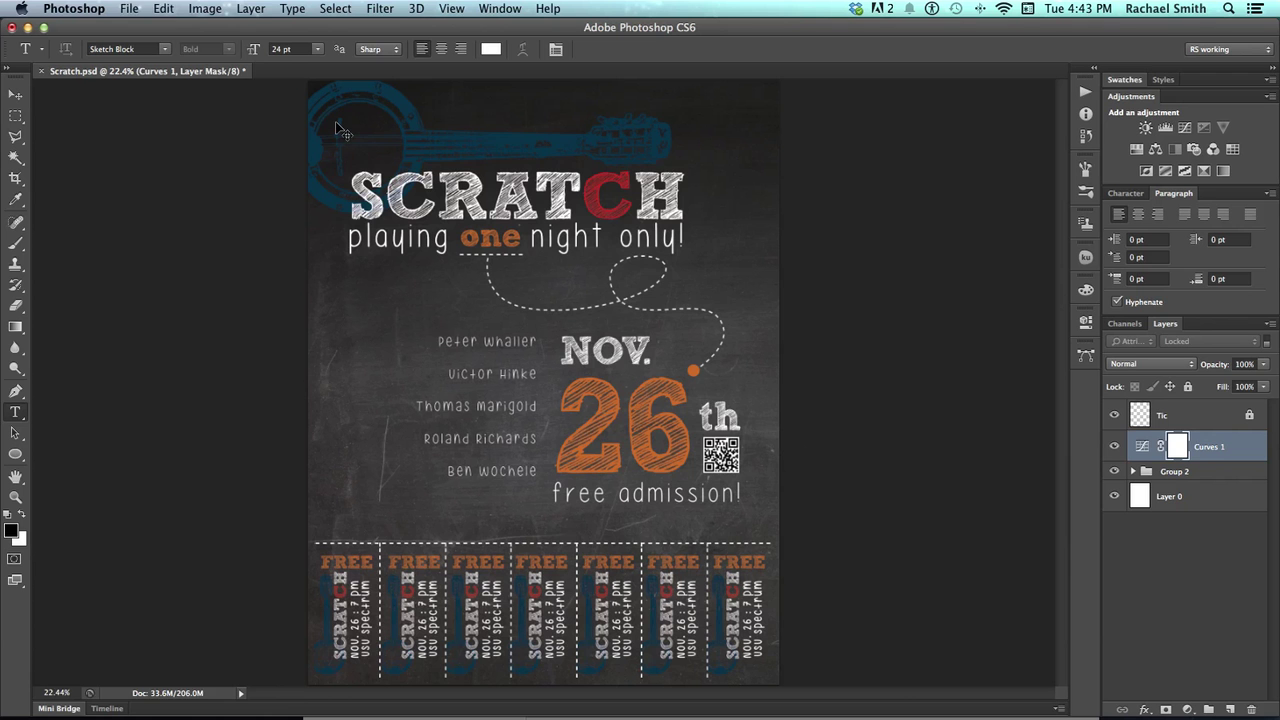
Step: Save the document, and begin saving it under a new name by creating a new folder with the default name inside Printing
{"action": "key", "text": "super+s"}
{"action": "left_click", "coordinate": [131, 9]}
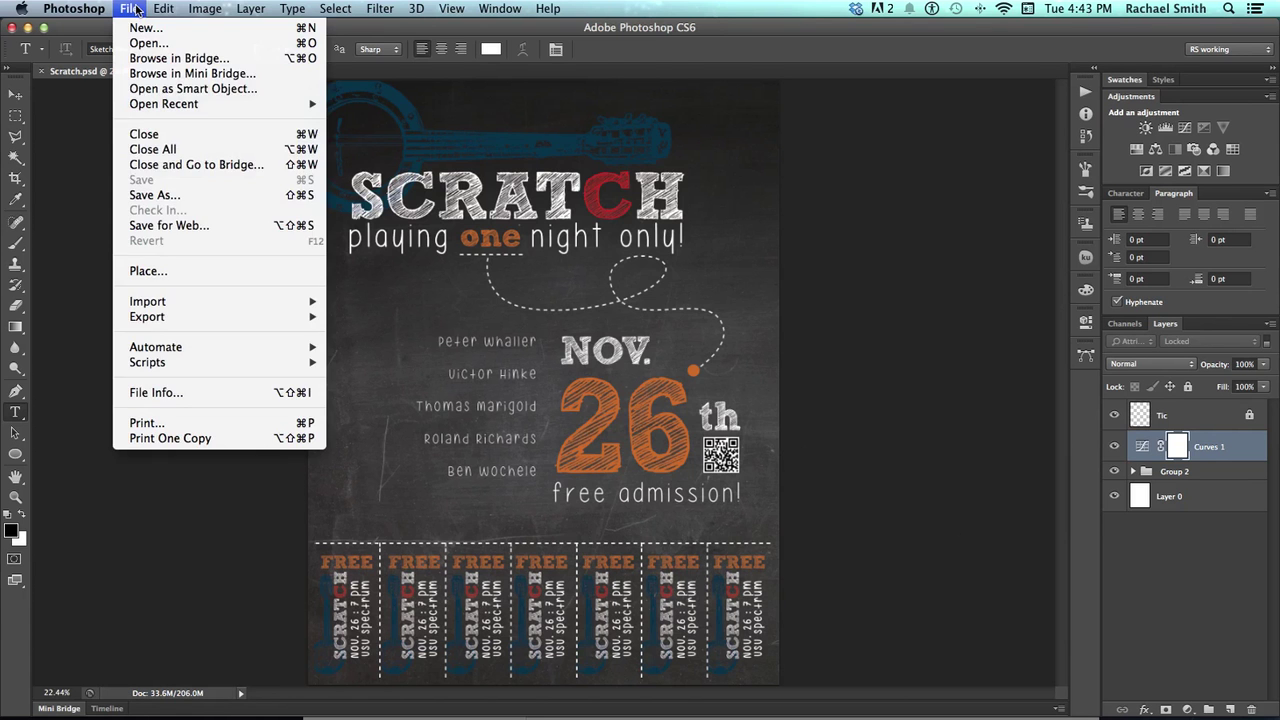
{"action": "left_click", "coordinate": [164, 195]}
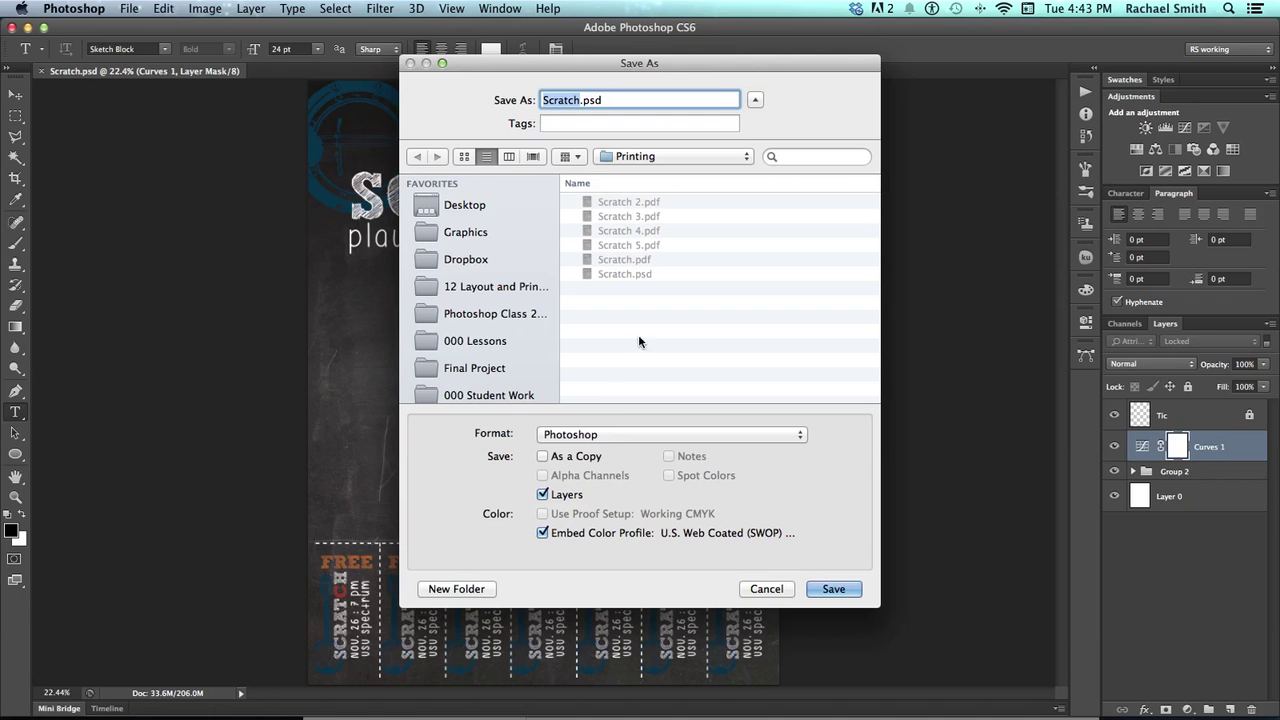
{"action": "left_click", "coordinate": [470, 590]}
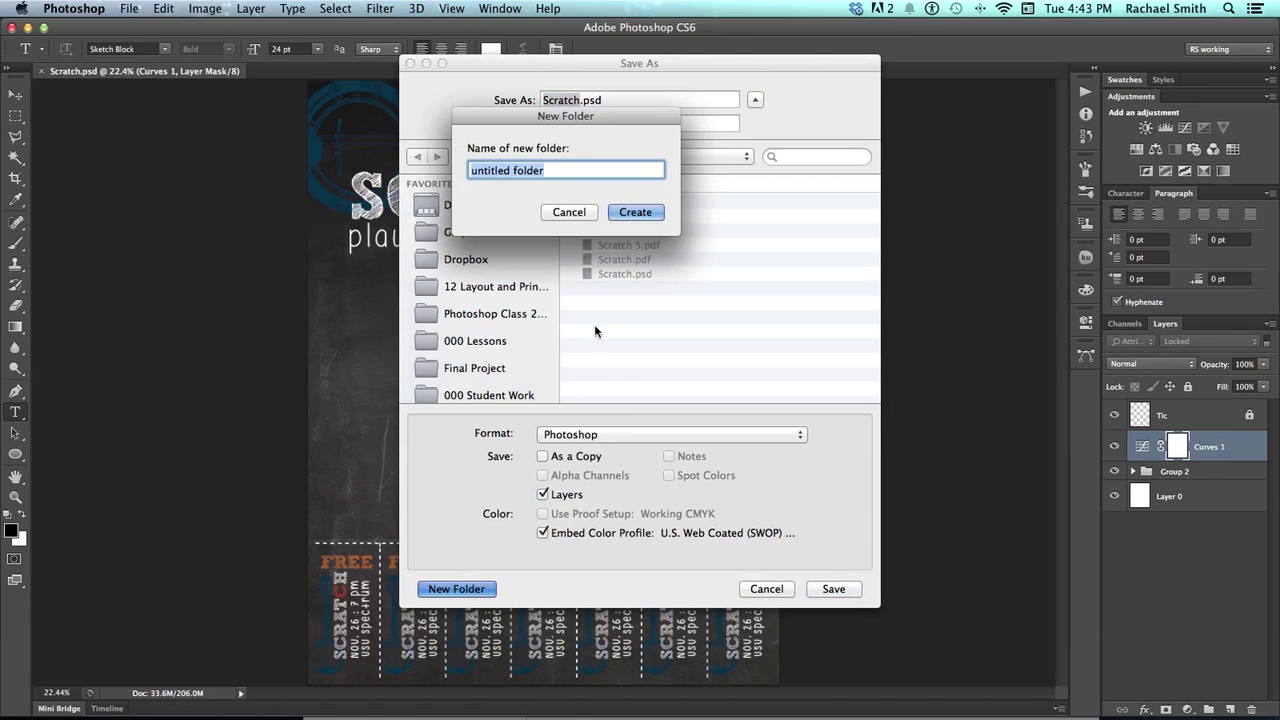
{"action": "left_click", "coordinate": [634, 211]}
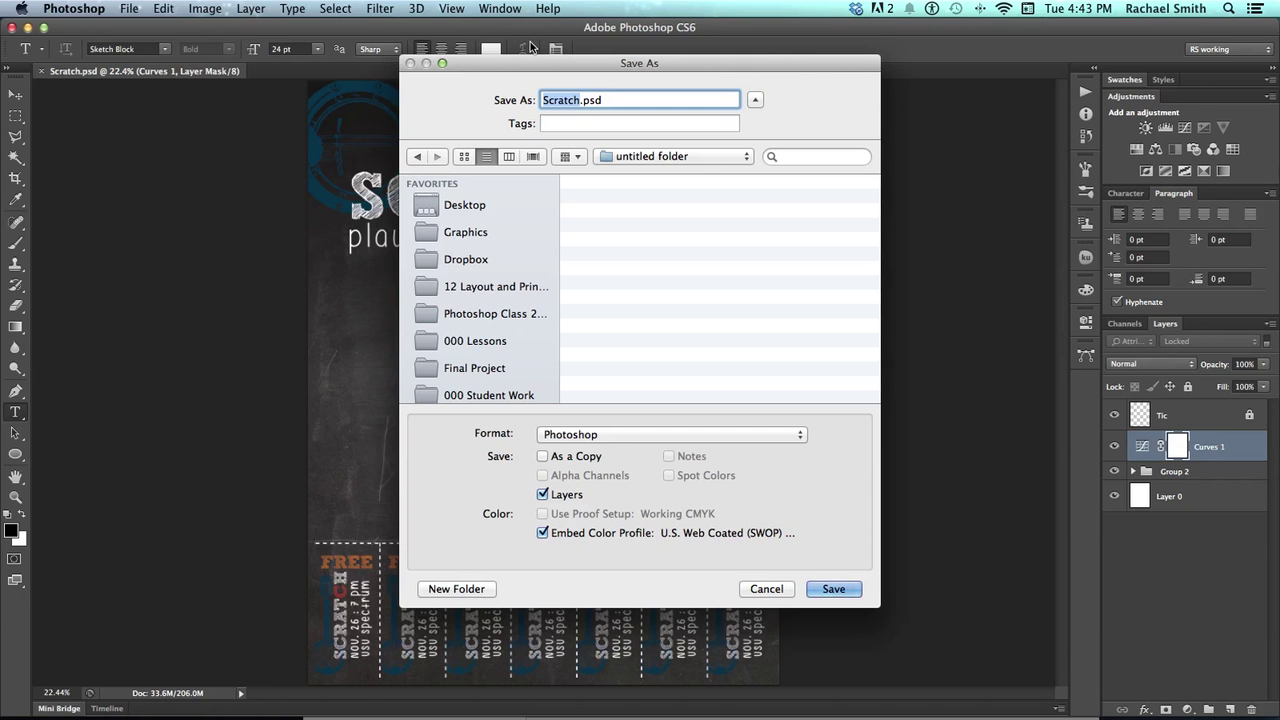
Step: Save a copy named Flyer-YourName in Photoshop PDF format without layers, accepting the notice about overriding settings
{"action": "type", "text": "Flyer-YourName"}
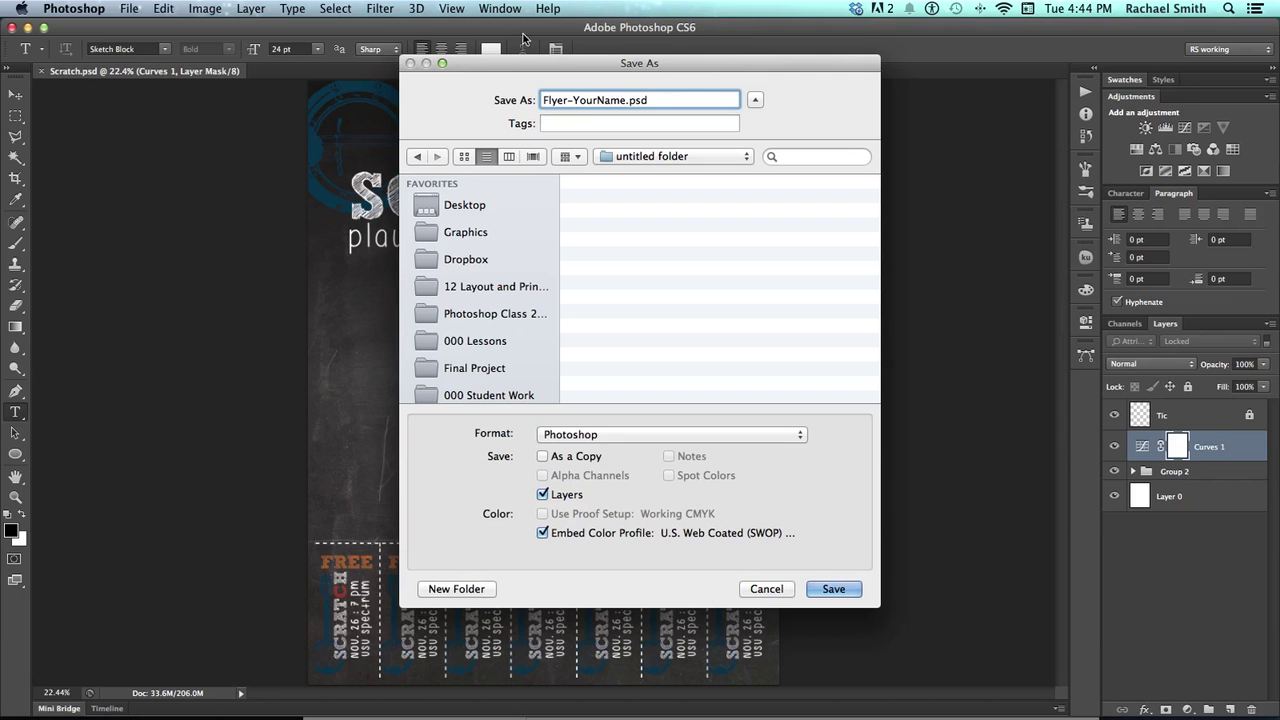
{"action": "left_click", "coordinate": [625, 434]}
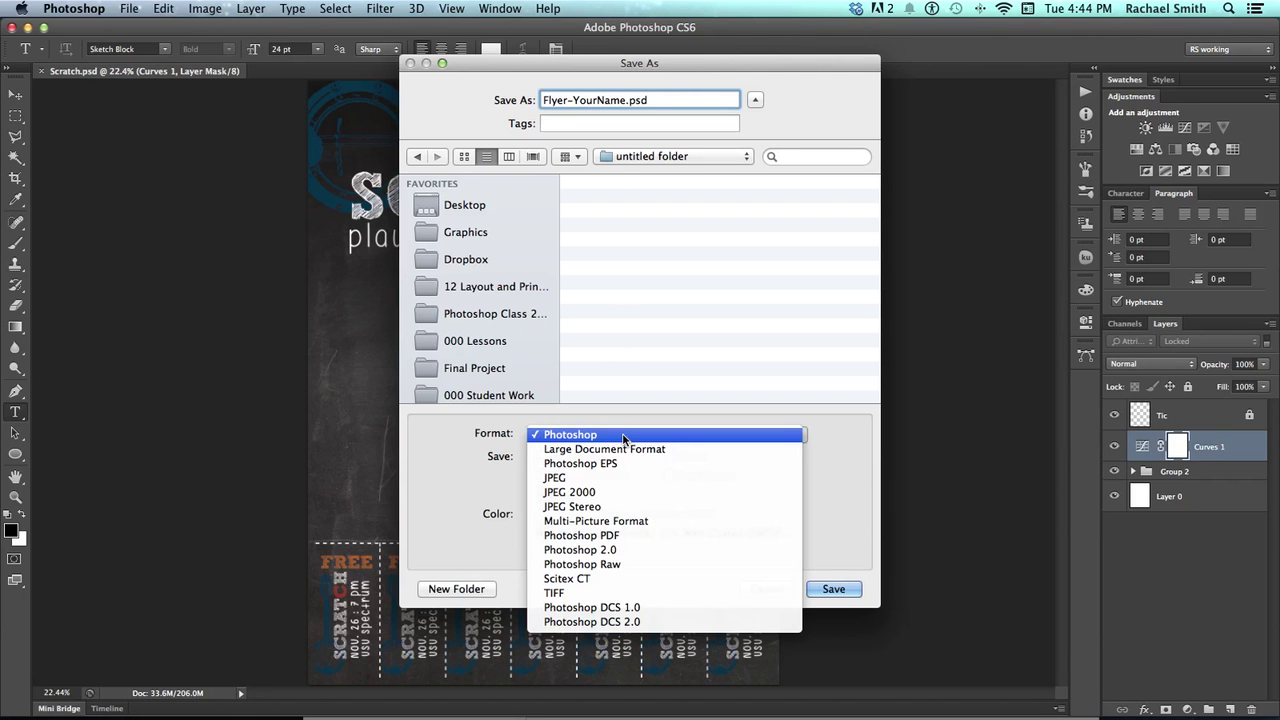
{"action": "left_click", "coordinate": [632, 535]}
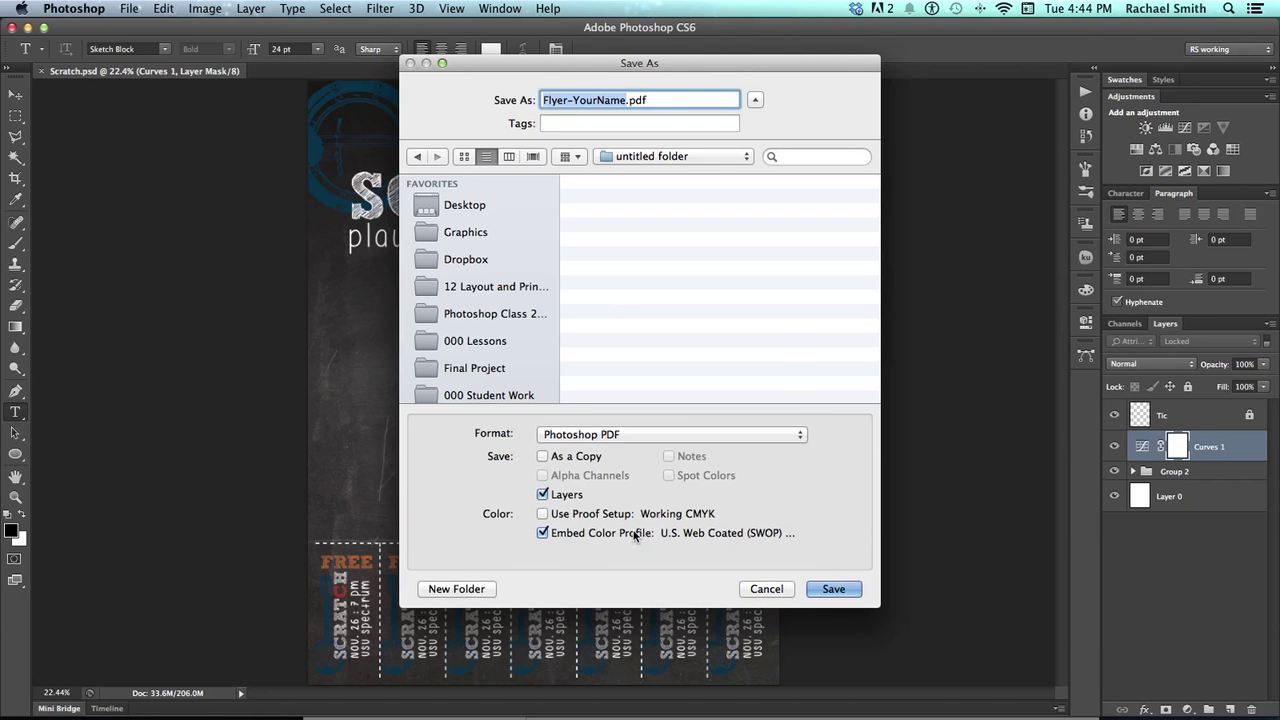
{"action": "left_click", "coordinate": [542, 494]}
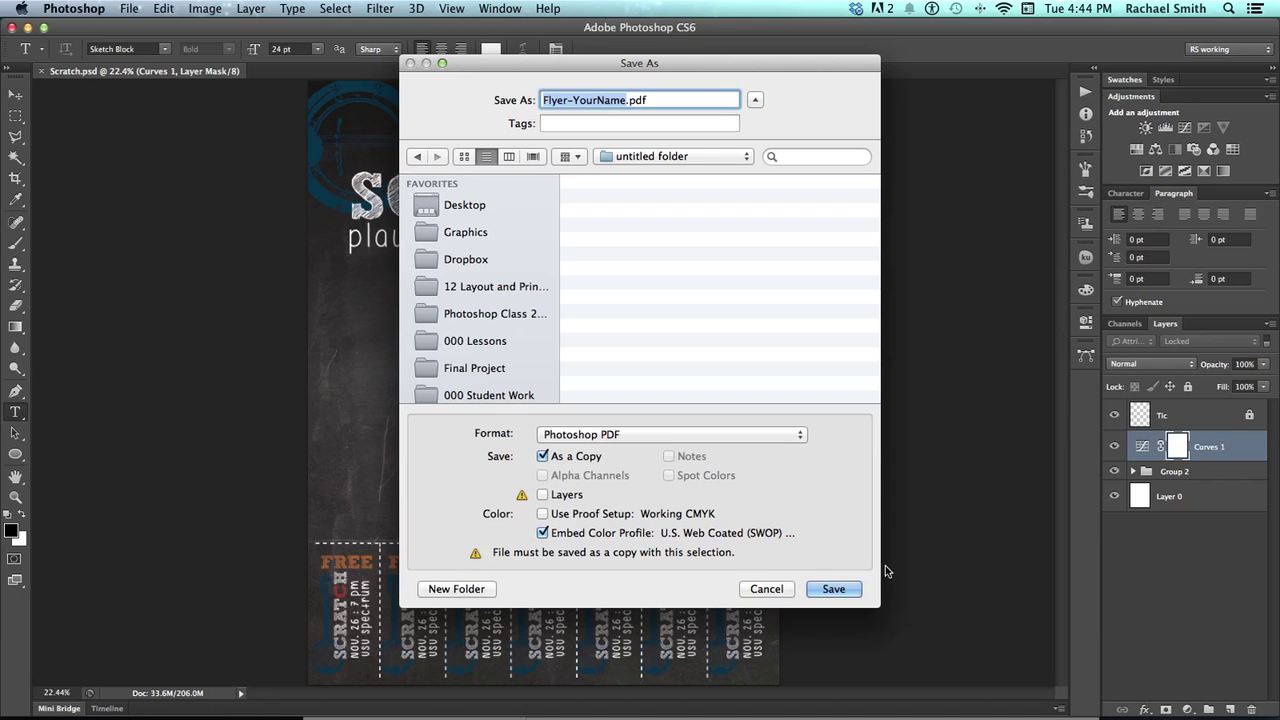
{"action": "left_click", "coordinate": [827, 588]}
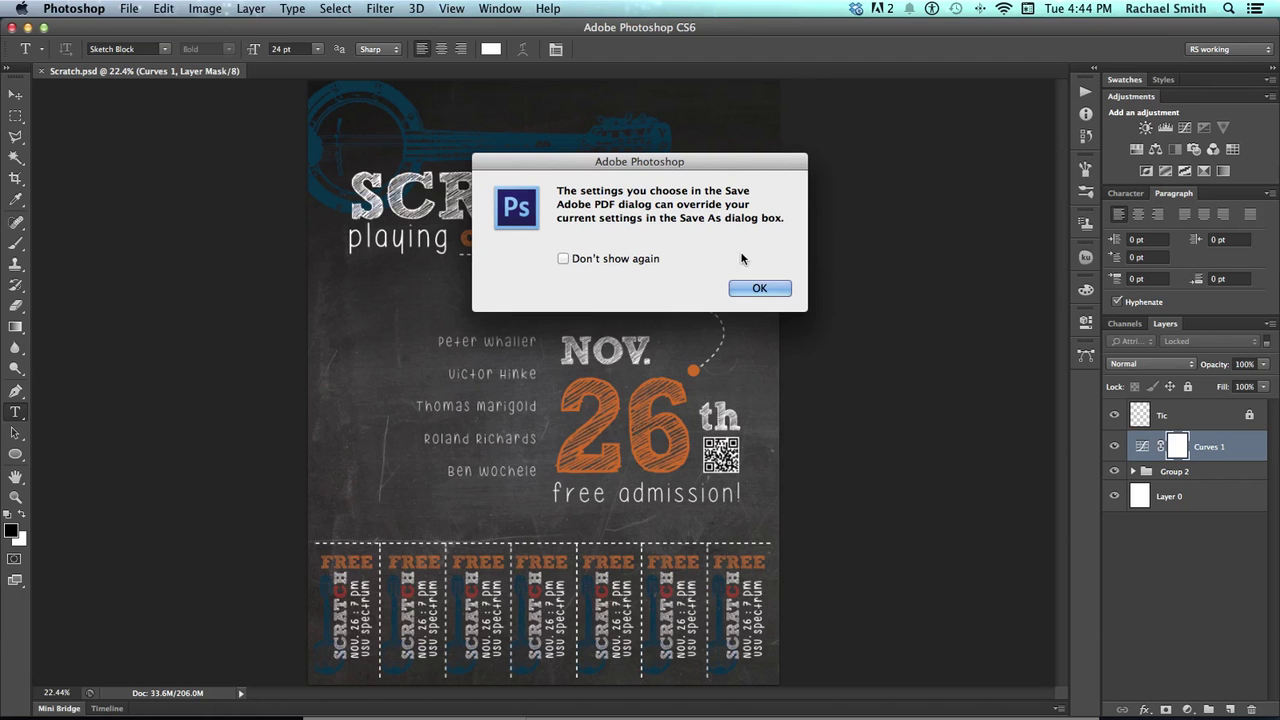
{"action": "left_click", "coordinate": [759, 289]}
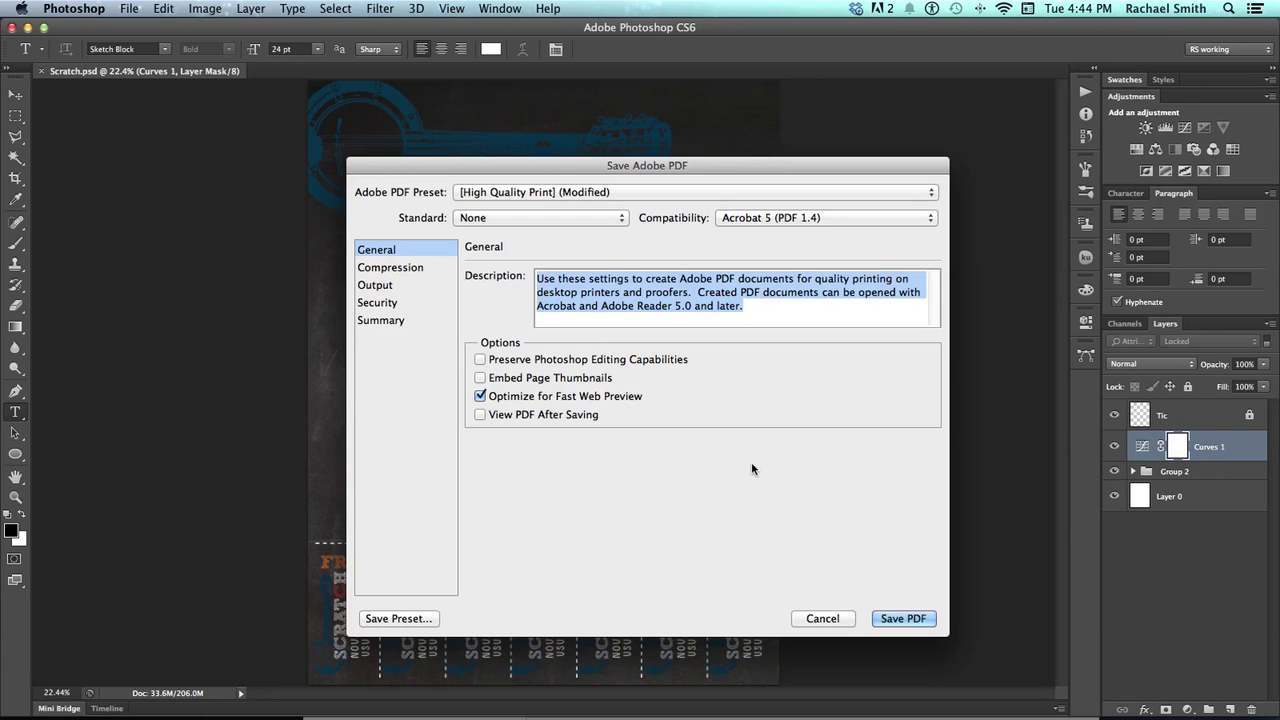
Step: Choose the [High Quality Print] preset for the PDF and check its compression settings
{"action": "left_click", "coordinate": [631, 192]}
{"action": "left_click", "coordinate": [427, 187]}
{"action": "left_click", "coordinate": [500, 196]}
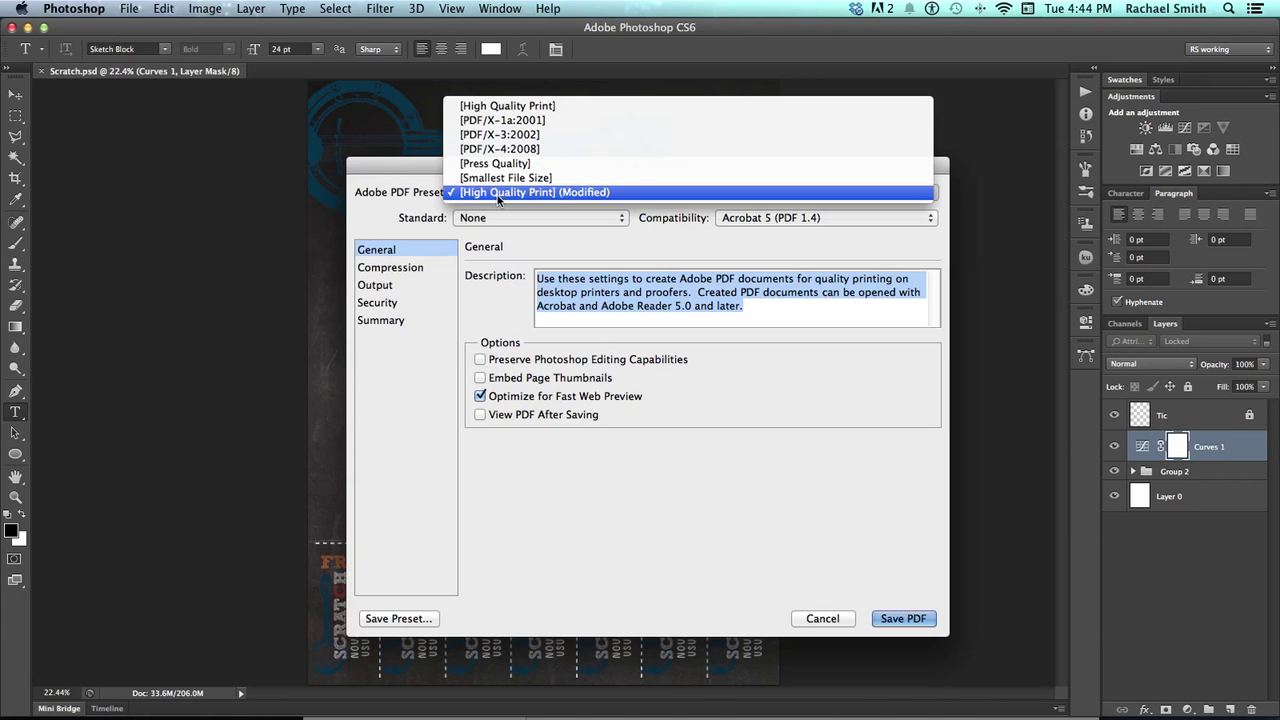
{"action": "left_click", "coordinate": [506, 106]}
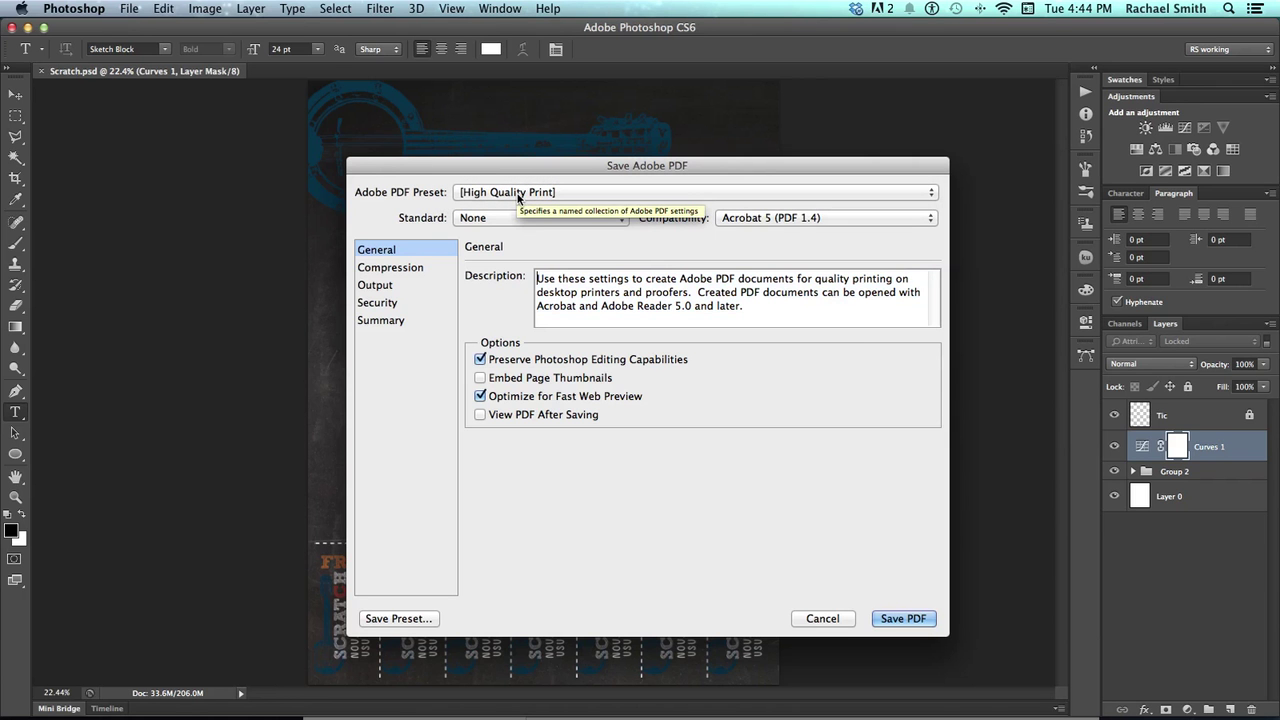
{"action": "left_click", "coordinate": [436, 268]}
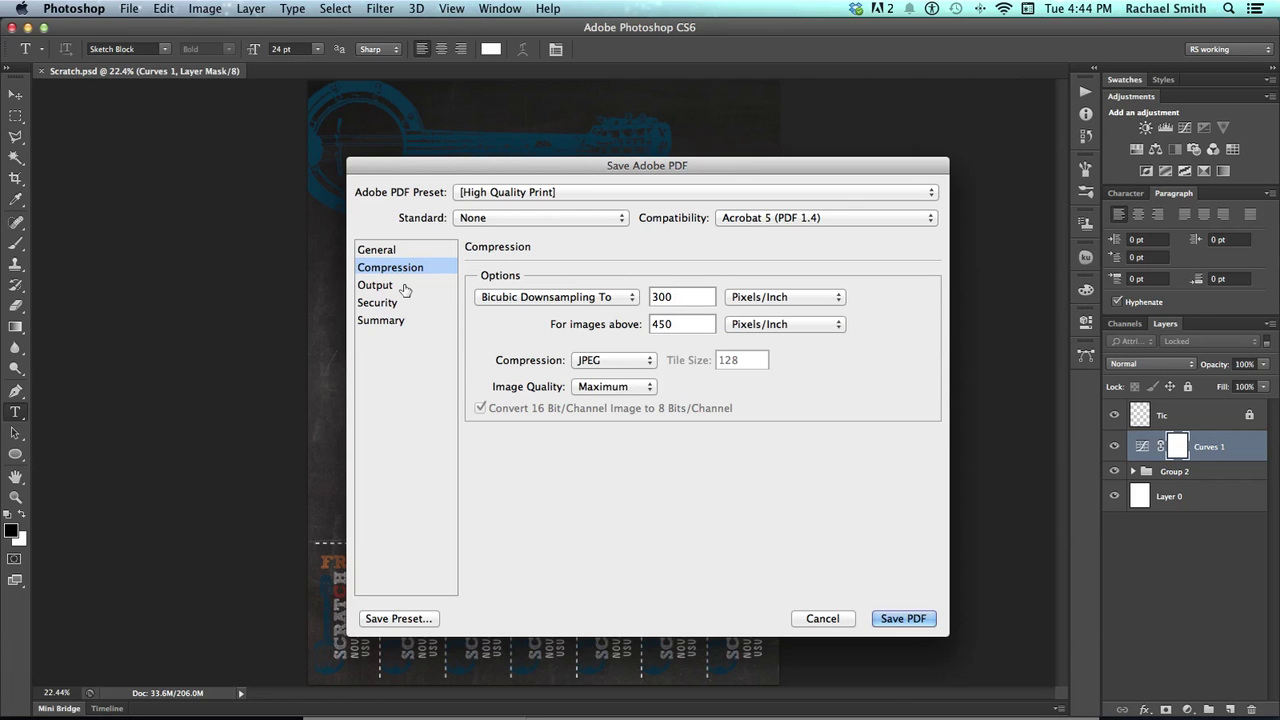
Step: Turn off Preserve Photoshop Editing Capabilities in the general PDF options and save the PDF
{"action": "left_click", "coordinate": [406, 252]}
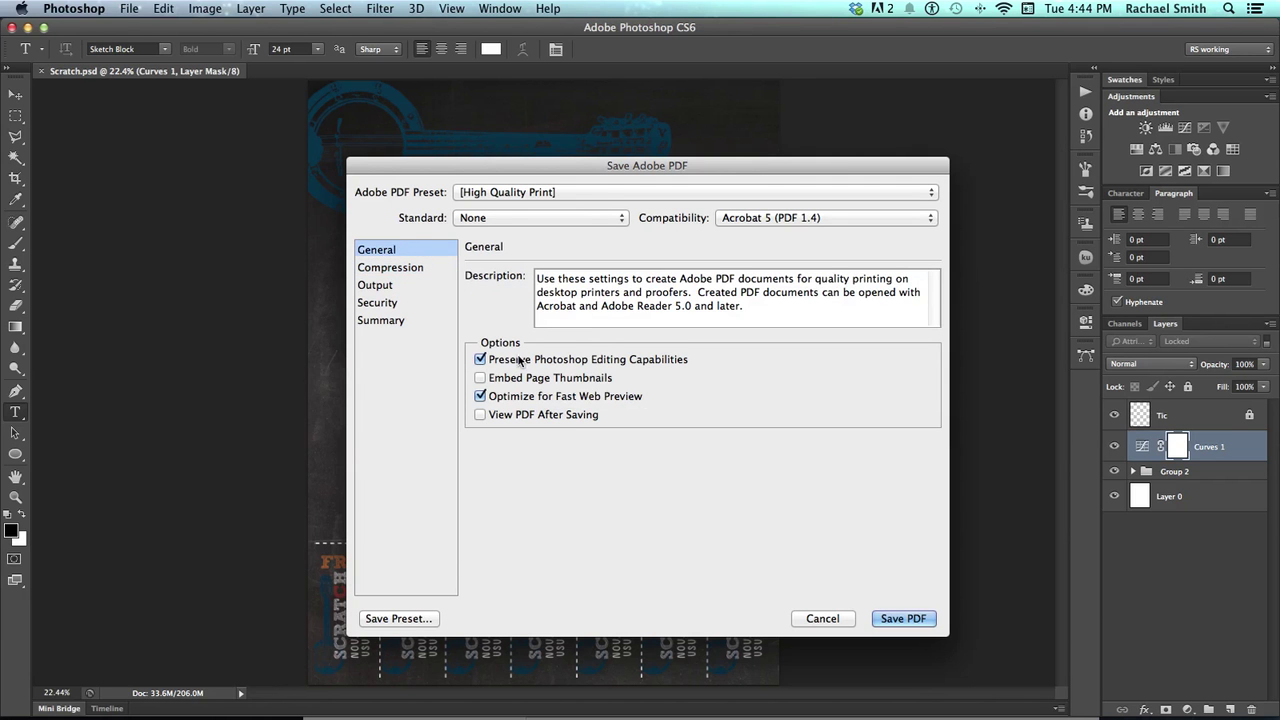
{"action": "left_click", "coordinate": [481, 360]}
{"action": "left_click", "coordinate": [902, 620]}
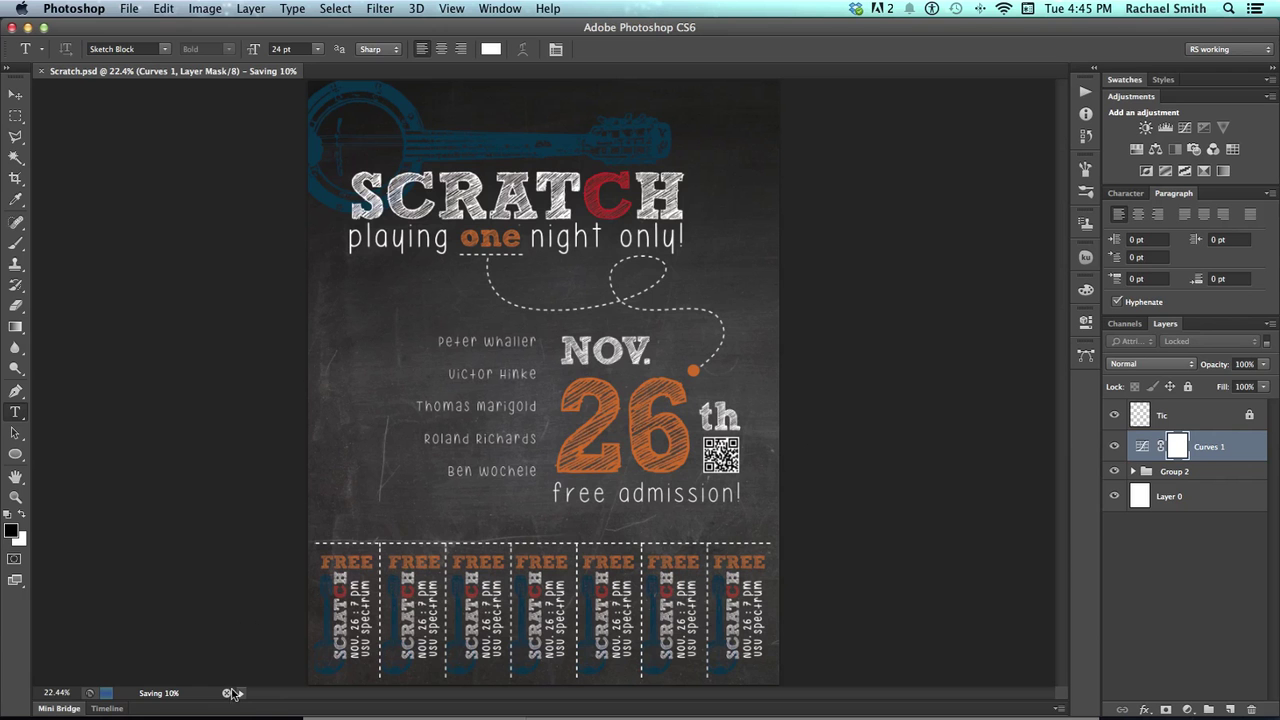
Step: Switch to Finder and move Scratch.psd from the Printing folder into its untitled folder
{"action": "key", "text": "super+Tab"}
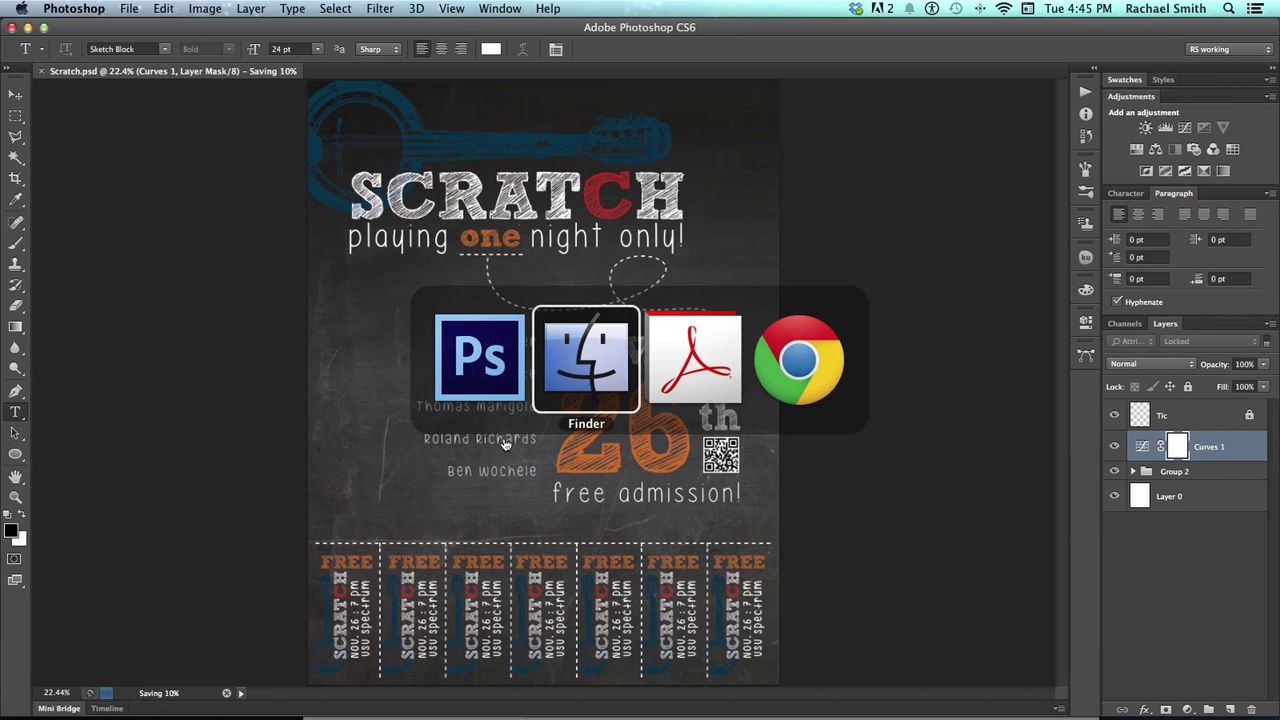
{"action": "left_click", "coordinate": [572, 373]}
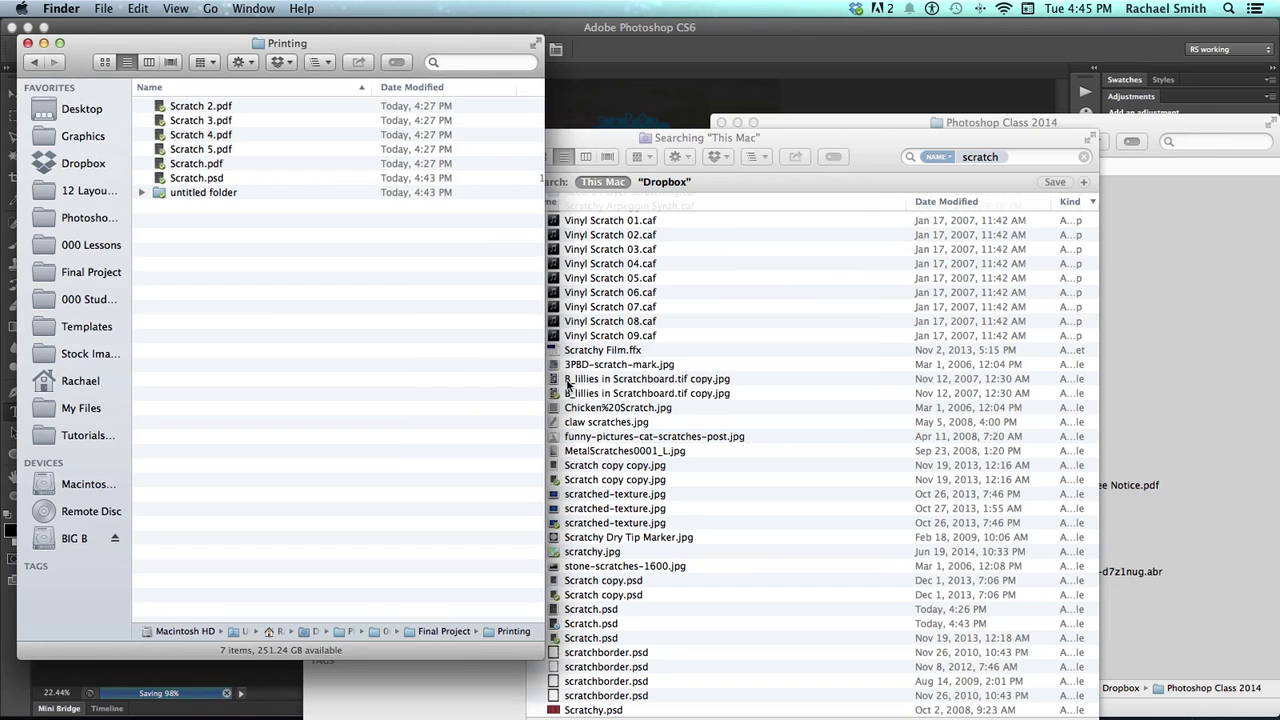
{"action": "left_click", "coordinate": [212, 193]}
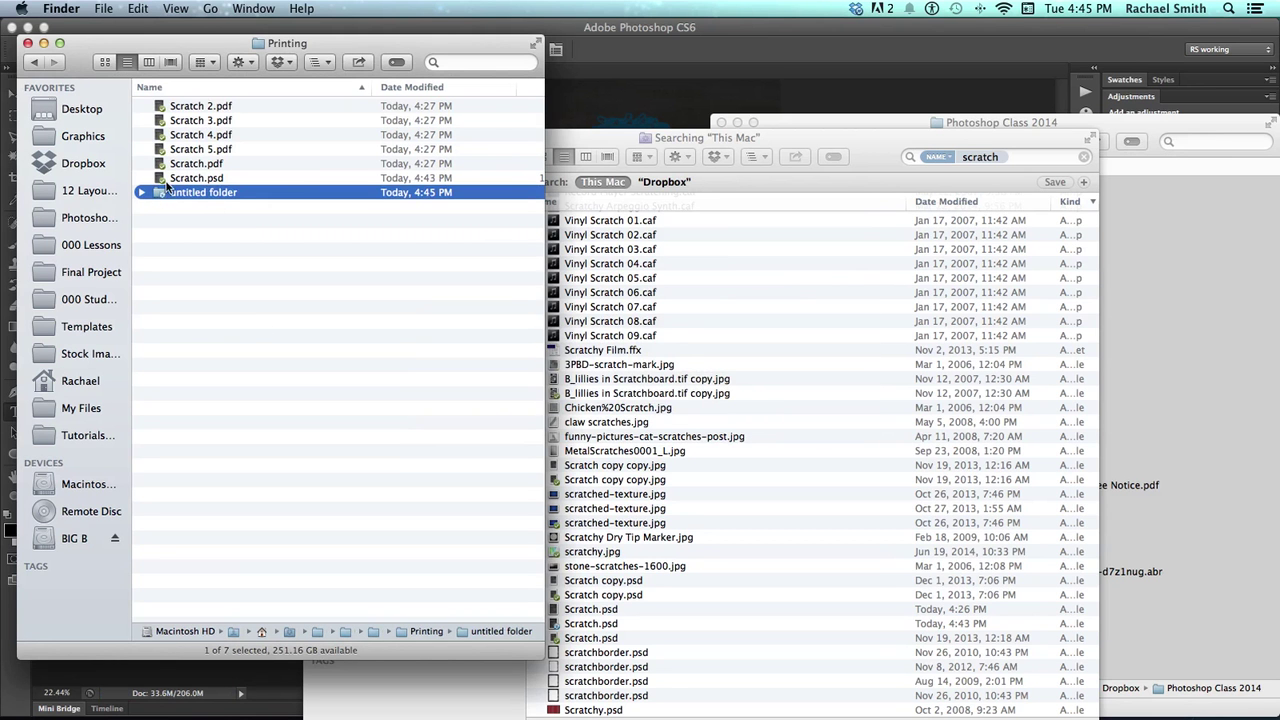
{"action": "left_click", "coordinate": [166, 196], "text": "super"}
{"action": "left_click_drag", "start_coordinate": [166, 179], "coordinate": [162, 189]}
{"action": "left_click_drag", "start_coordinate": [204, 54], "coordinate": [435, 80]}
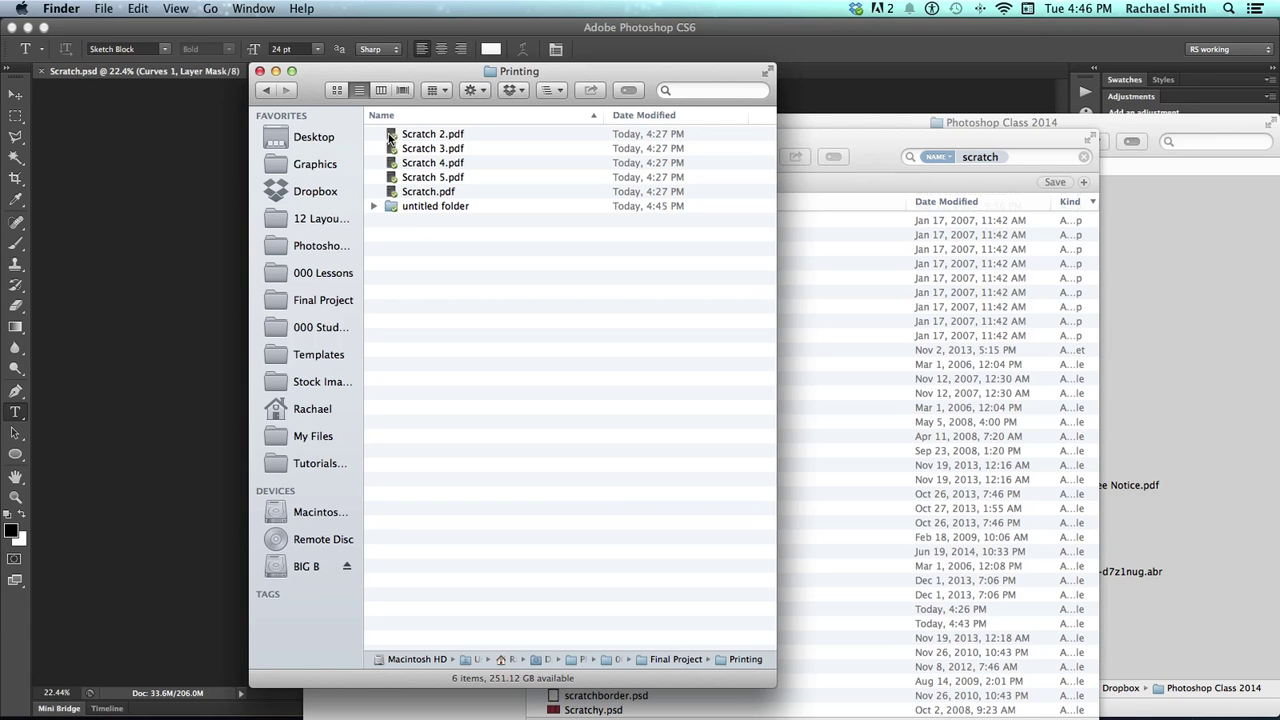
Step: Open the five Scratch PDFs in the Printing folder together with Adobe Acrobat Pro
{"action": "left_click", "coordinate": [393, 136]}
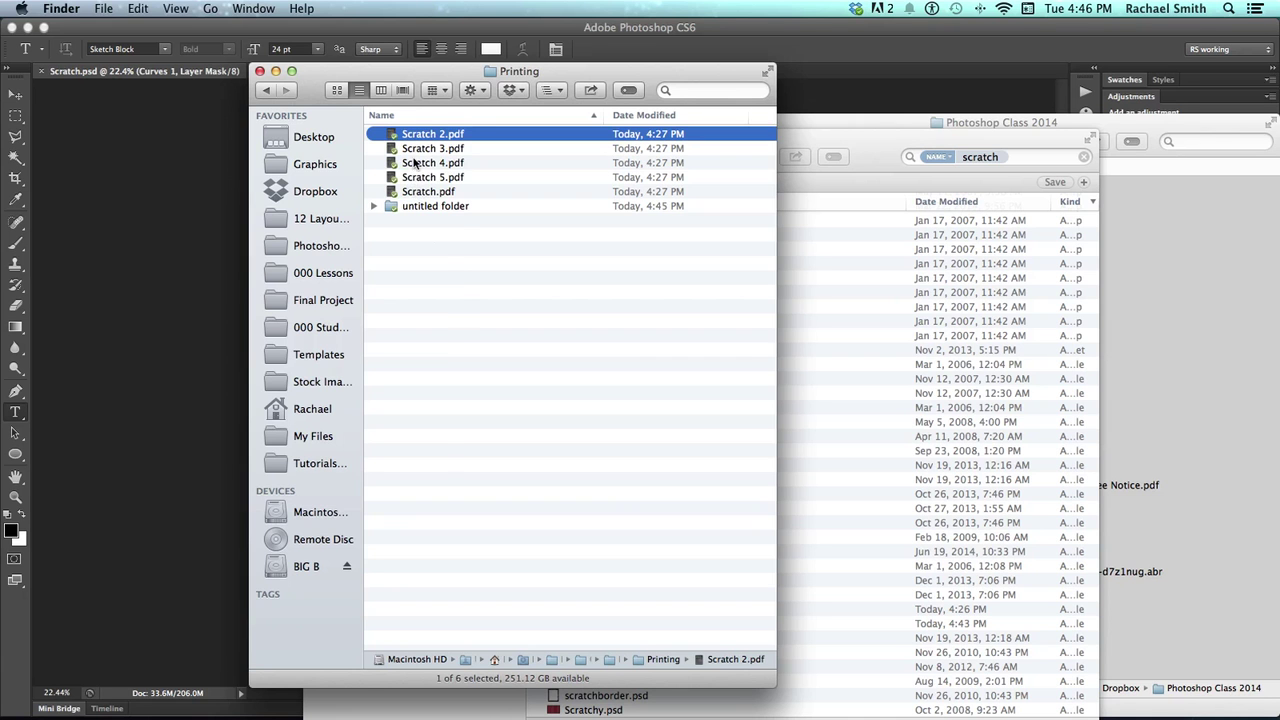
{"action": "left_click", "coordinate": [420, 194], "text": "shift"}
{"action": "right_click", "coordinate": [424, 163]}
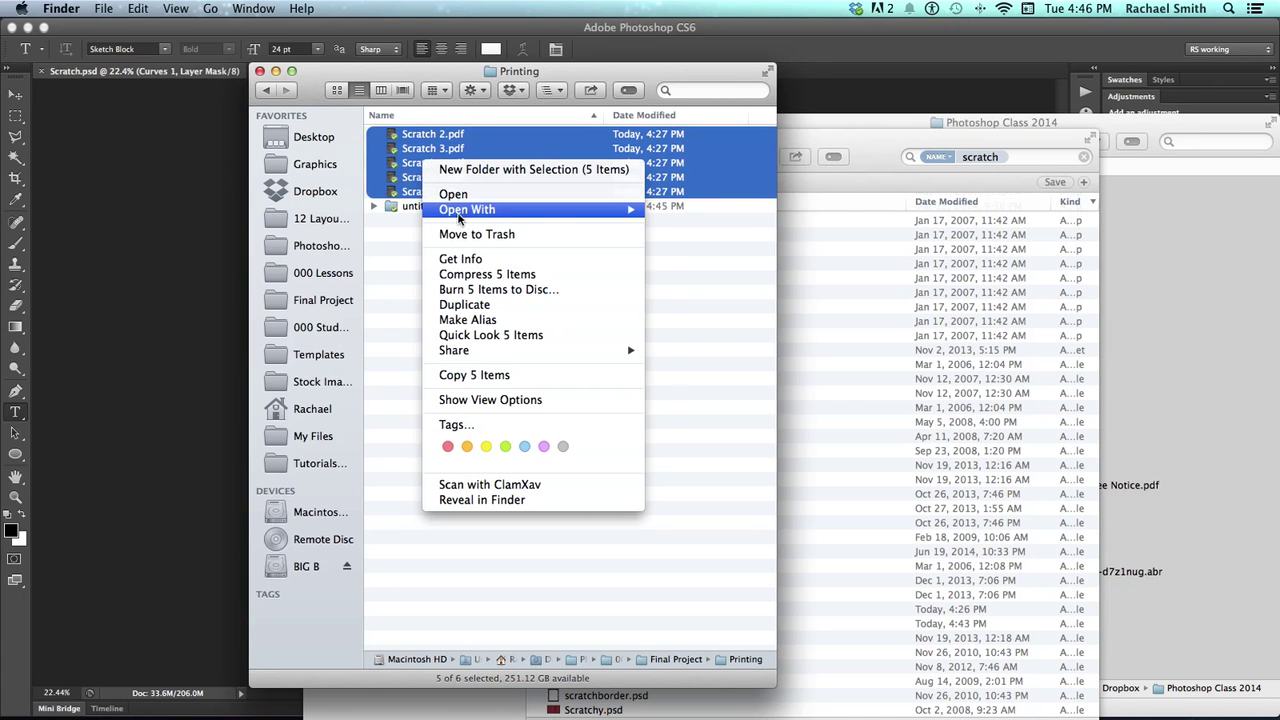
{"action": "mouse_move", "coordinate": [462, 214]}
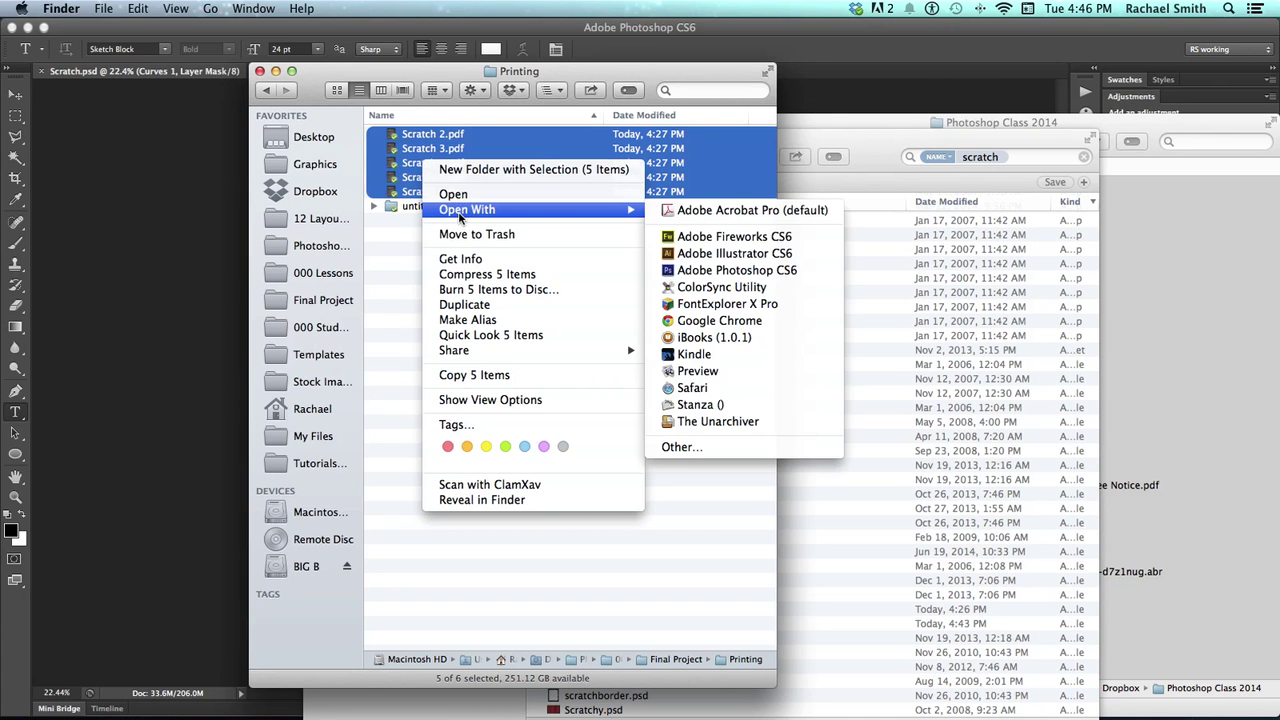
{"action": "left_click", "coordinate": [676, 216]}
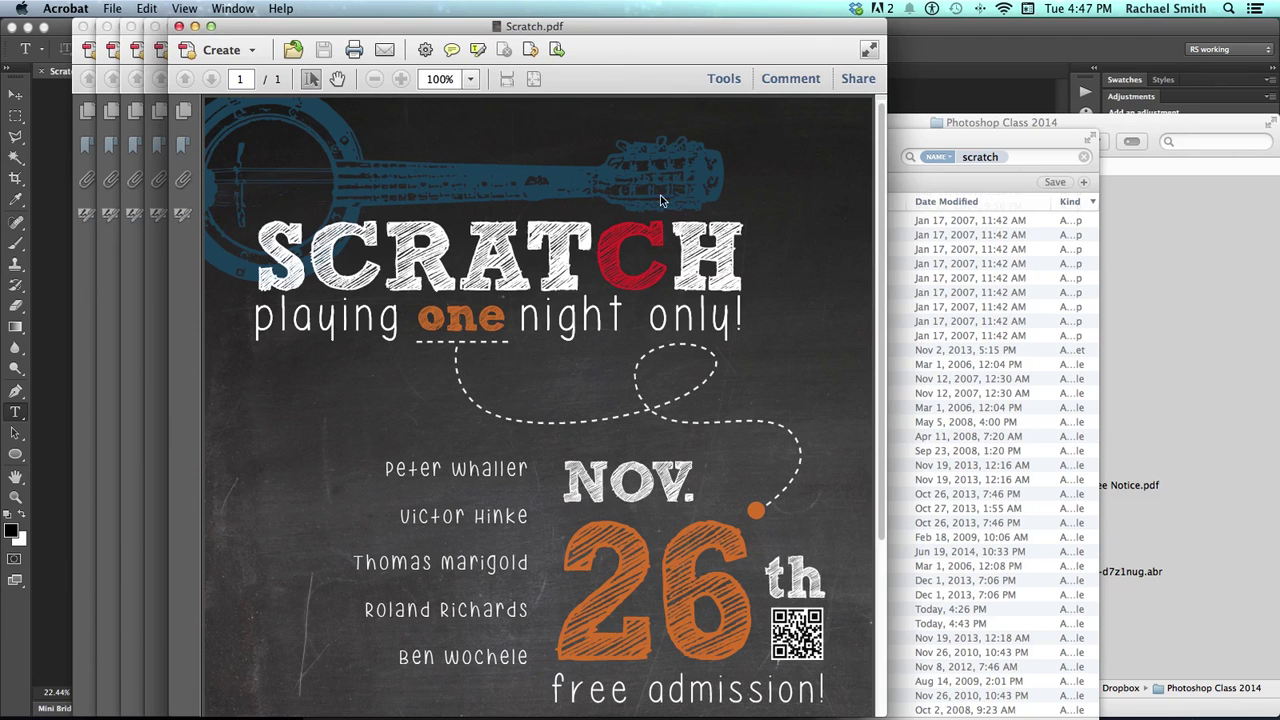
Step: Start combining files into a single PDF and add all five open Scratch PDFs to the list
{"action": "left_click", "coordinate": [112, 9]}
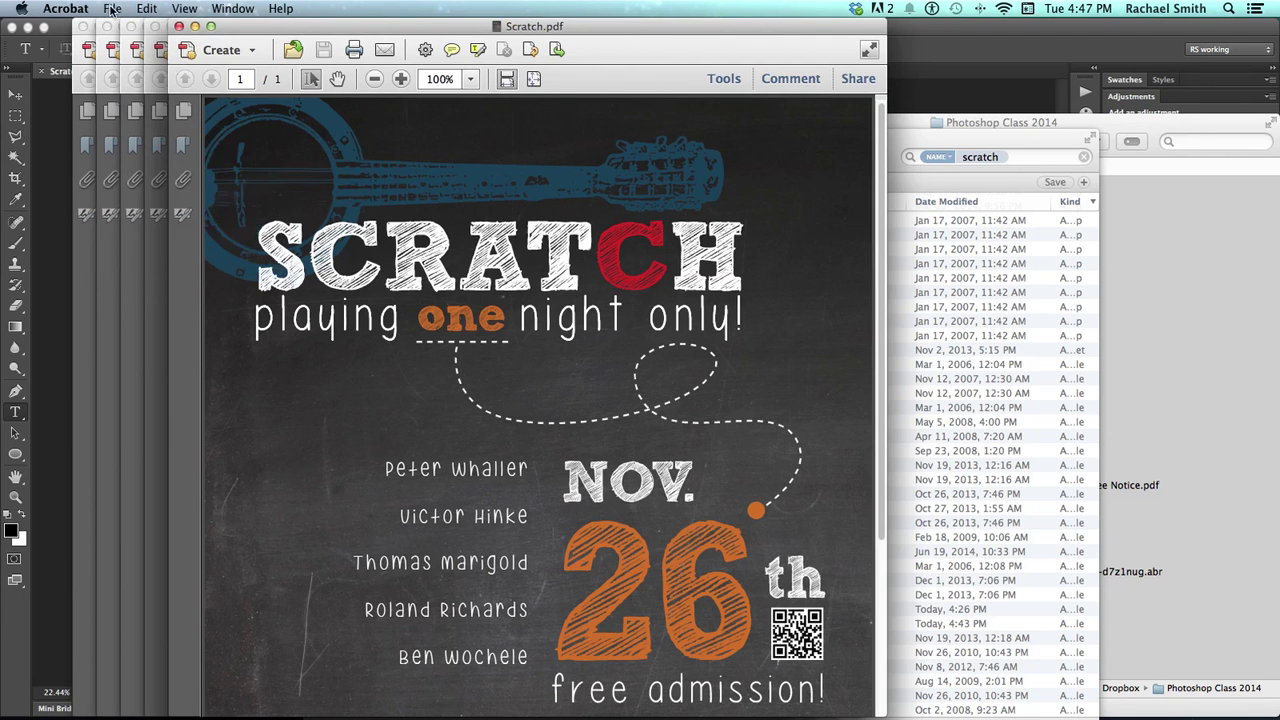
{"action": "mouse_move", "coordinate": [121, 71]}
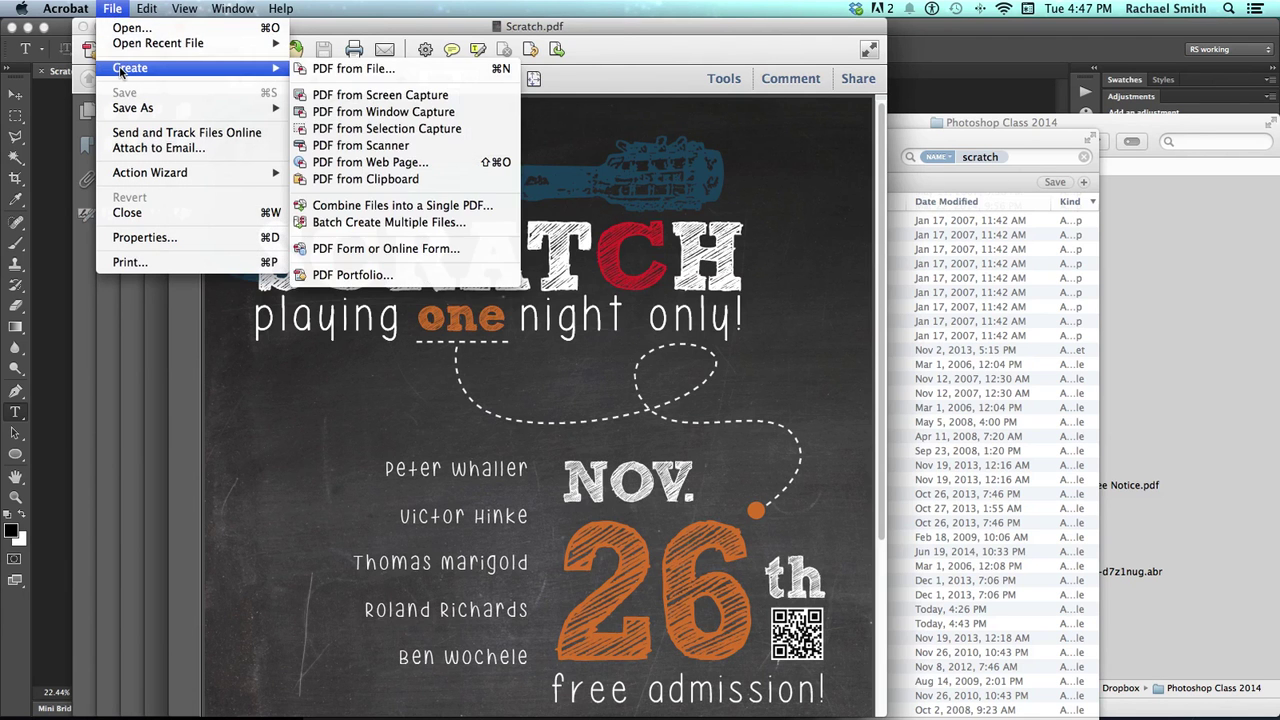
{"action": "left_click", "coordinate": [333, 210]}
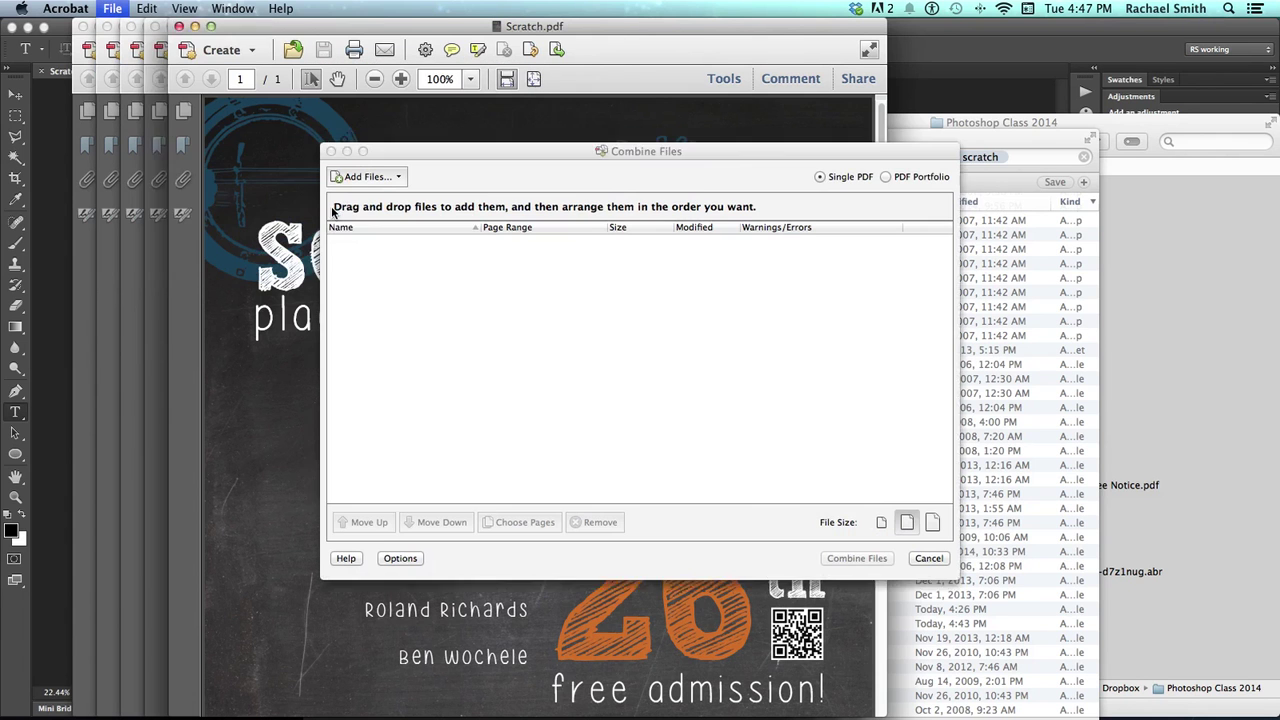
{"action": "left_click", "coordinate": [402, 176]}
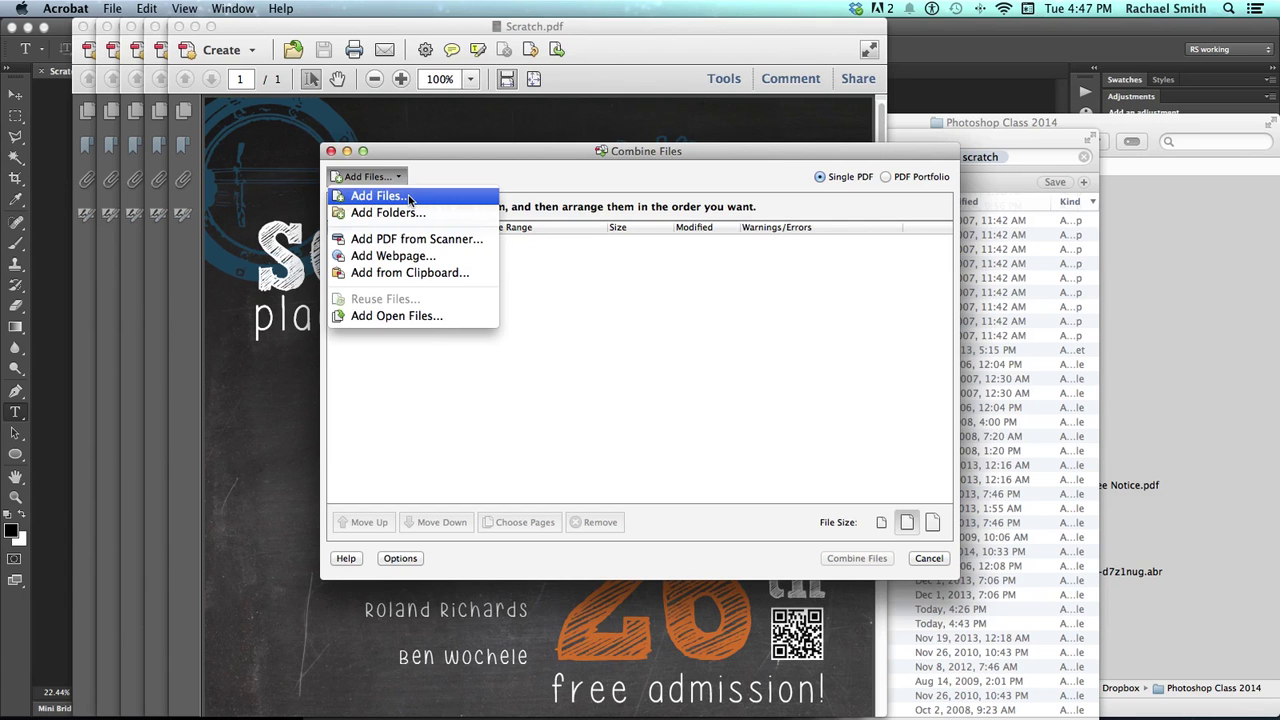
{"action": "left_click", "coordinate": [421, 322]}
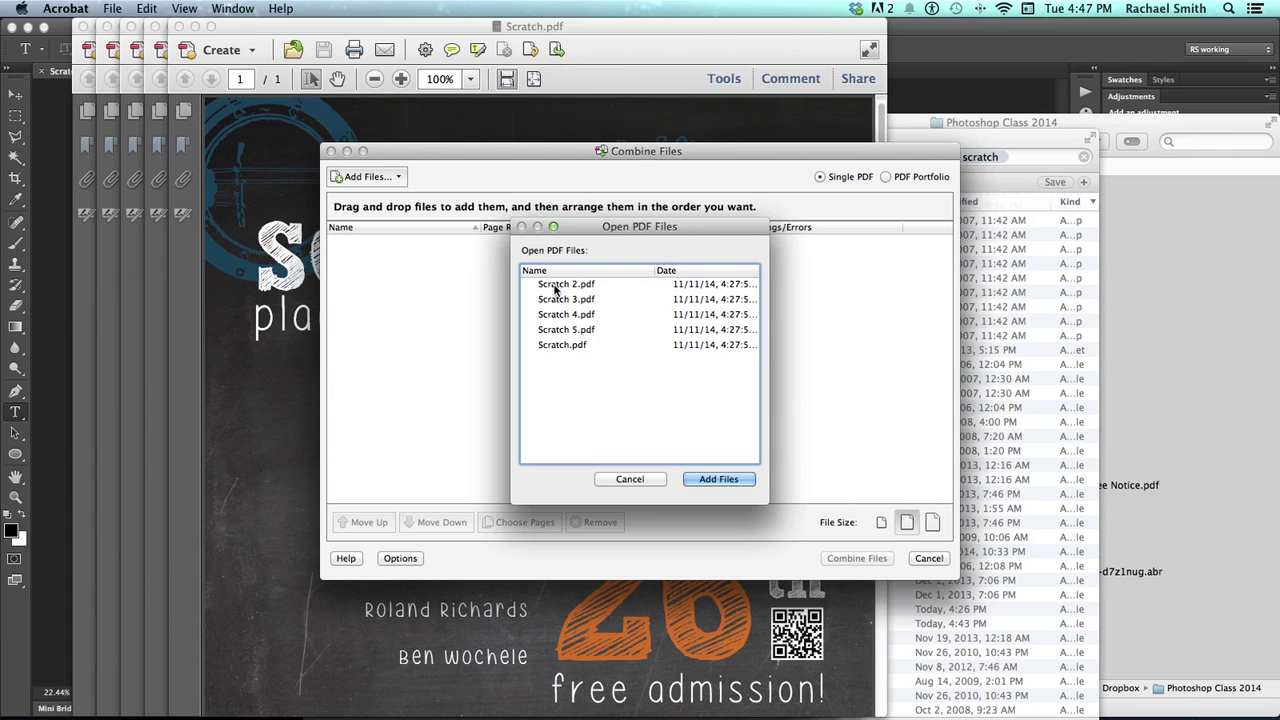
{"action": "left_click", "coordinate": [555, 286]}
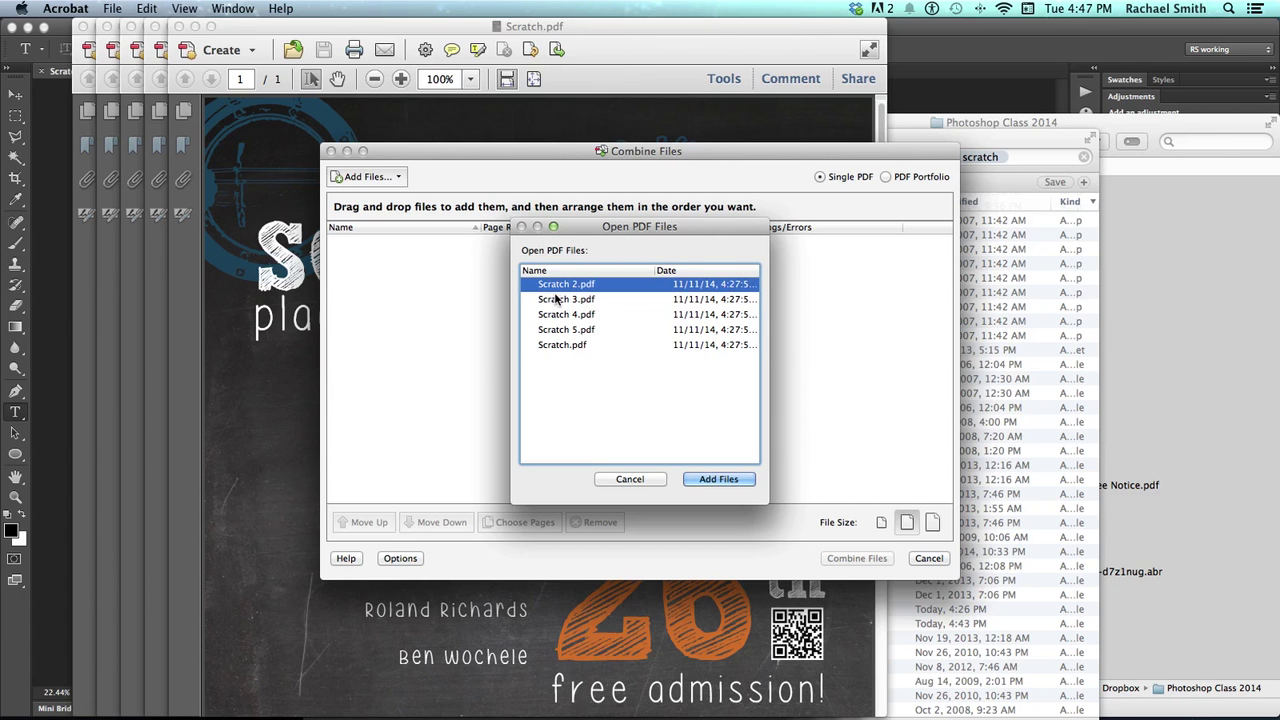
{"action": "left_click", "coordinate": [563, 346], "text": "shift"}
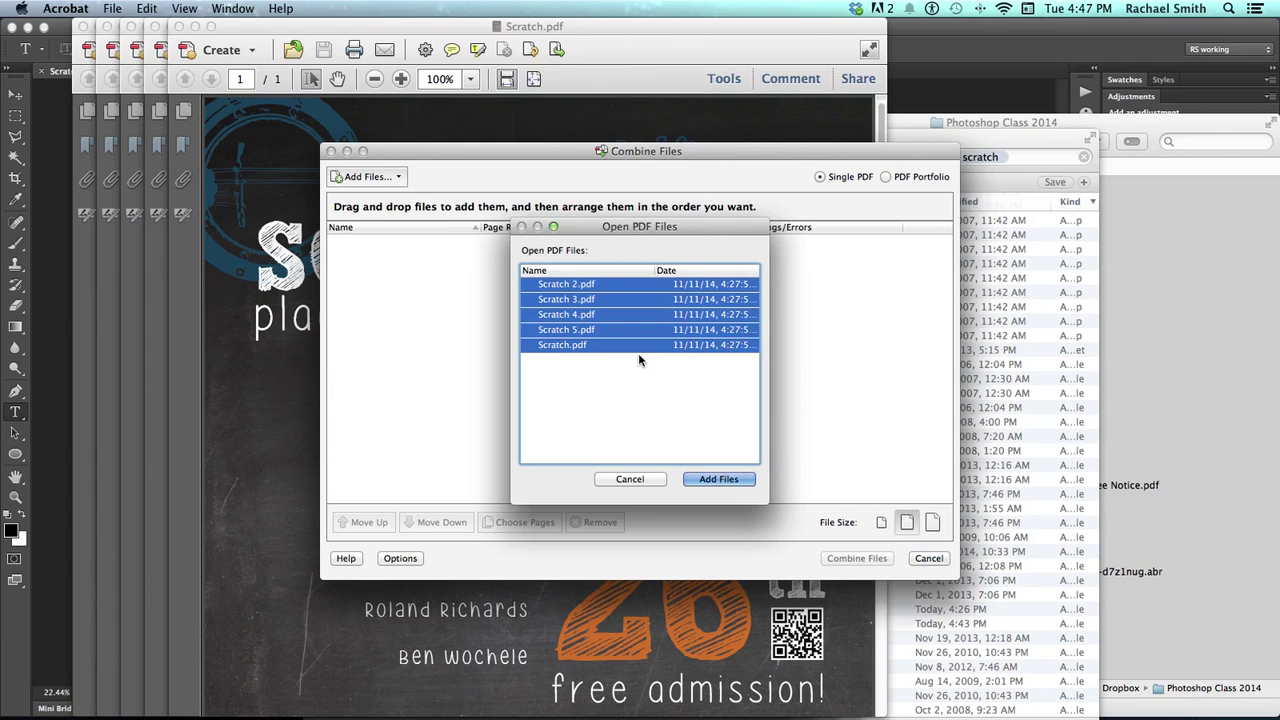
{"action": "left_click", "coordinate": [719, 479]}
{"action": "left_click", "coordinate": [470, 350]}
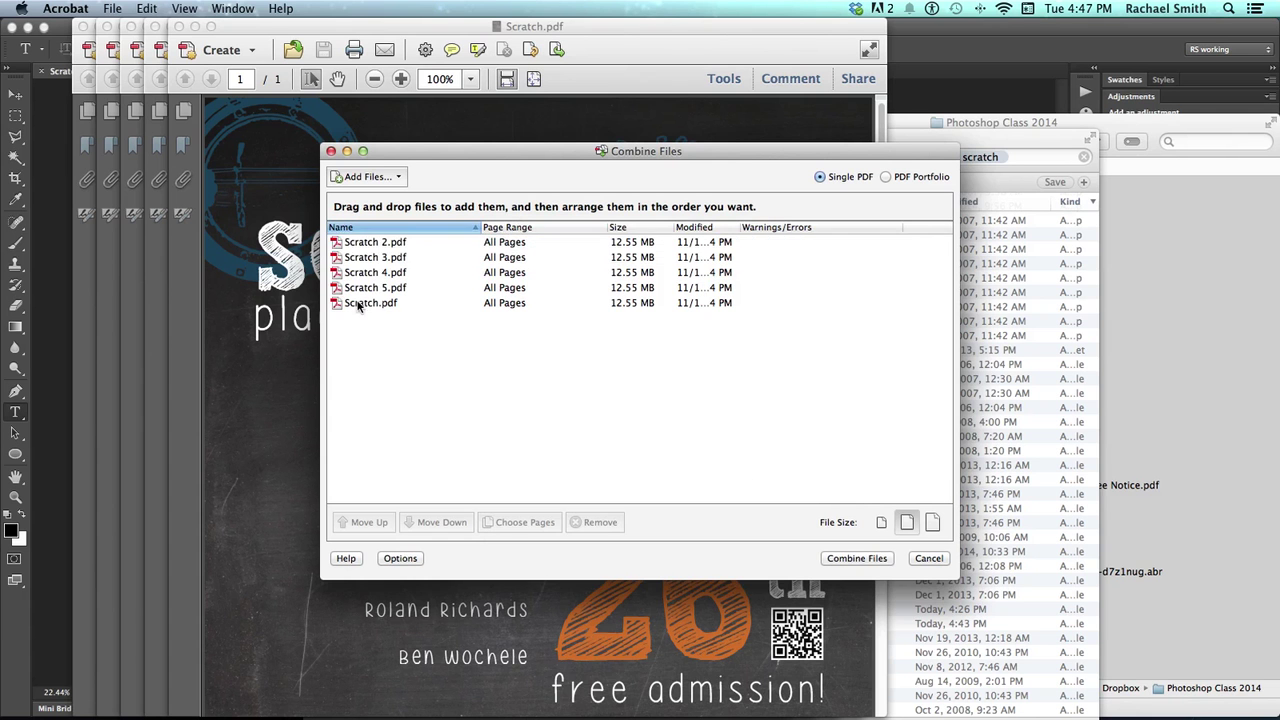
Step: Move Scratch 2.pdf one place down in the combining order and back up to its original place
{"action": "left_click", "coordinate": [372, 246]}
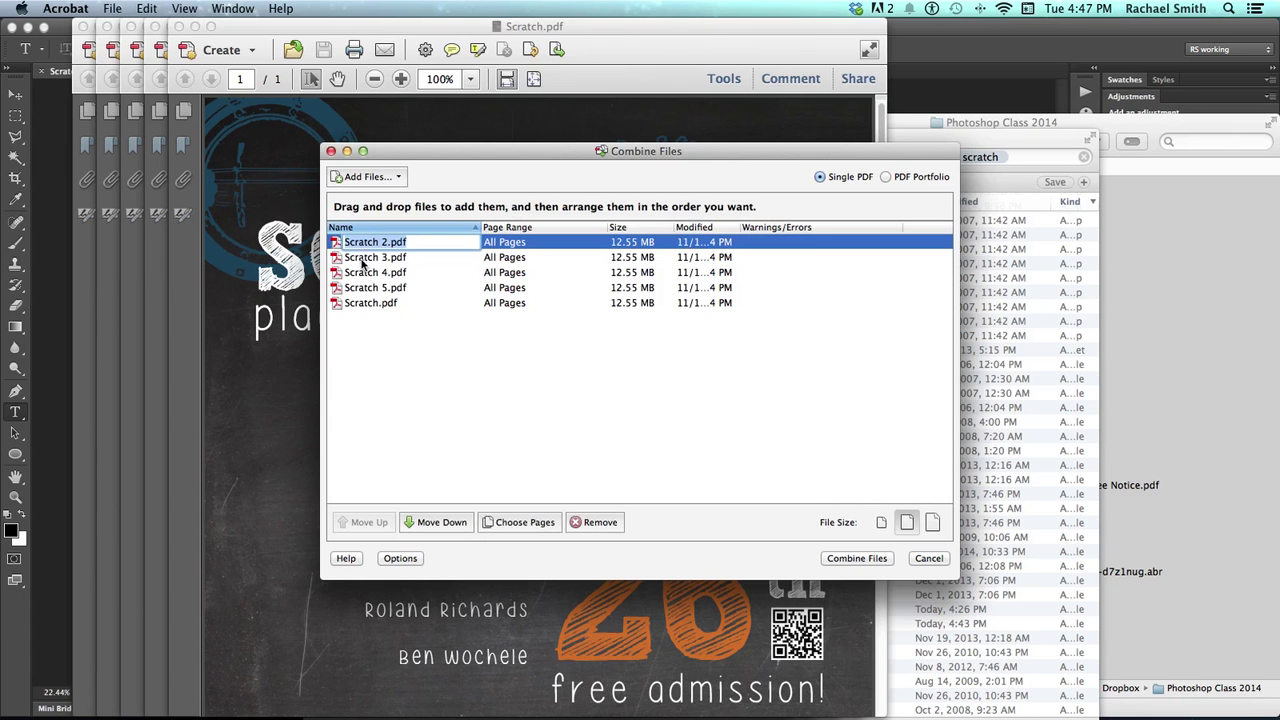
{"action": "left_click", "coordinate": [406, 356]}
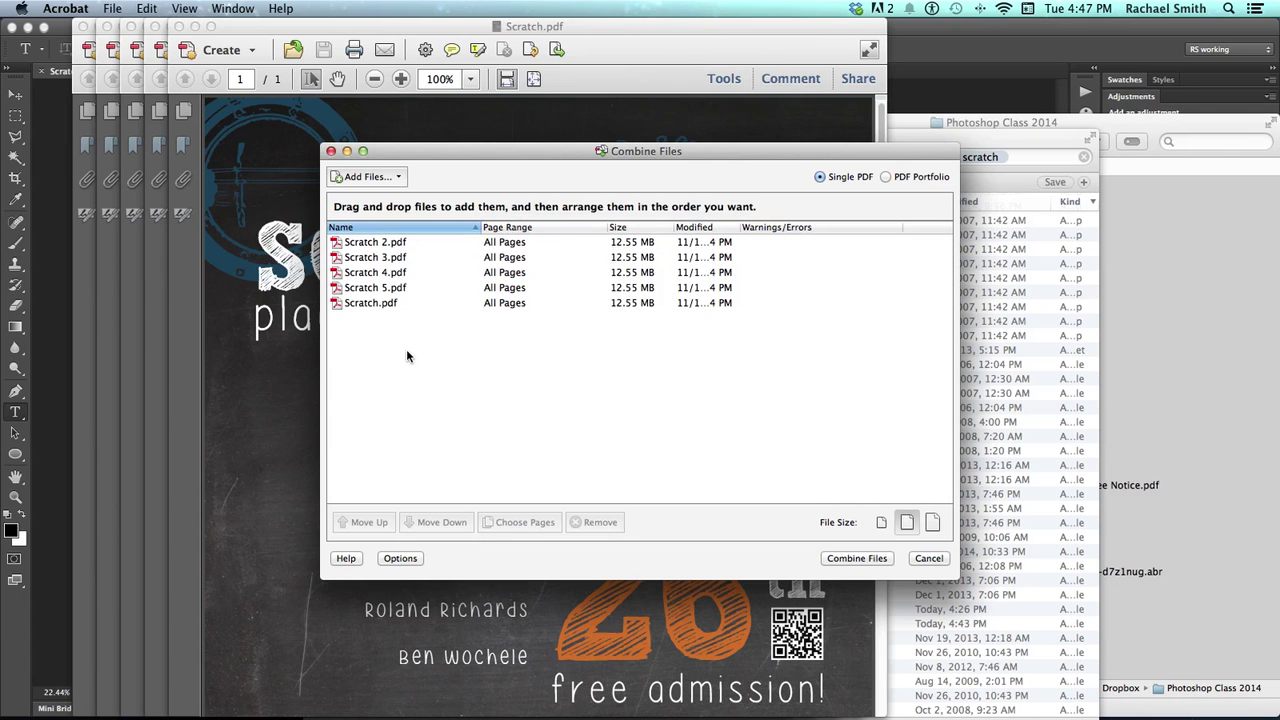
{"action": "left_click", "coordinate": [380, 248]}
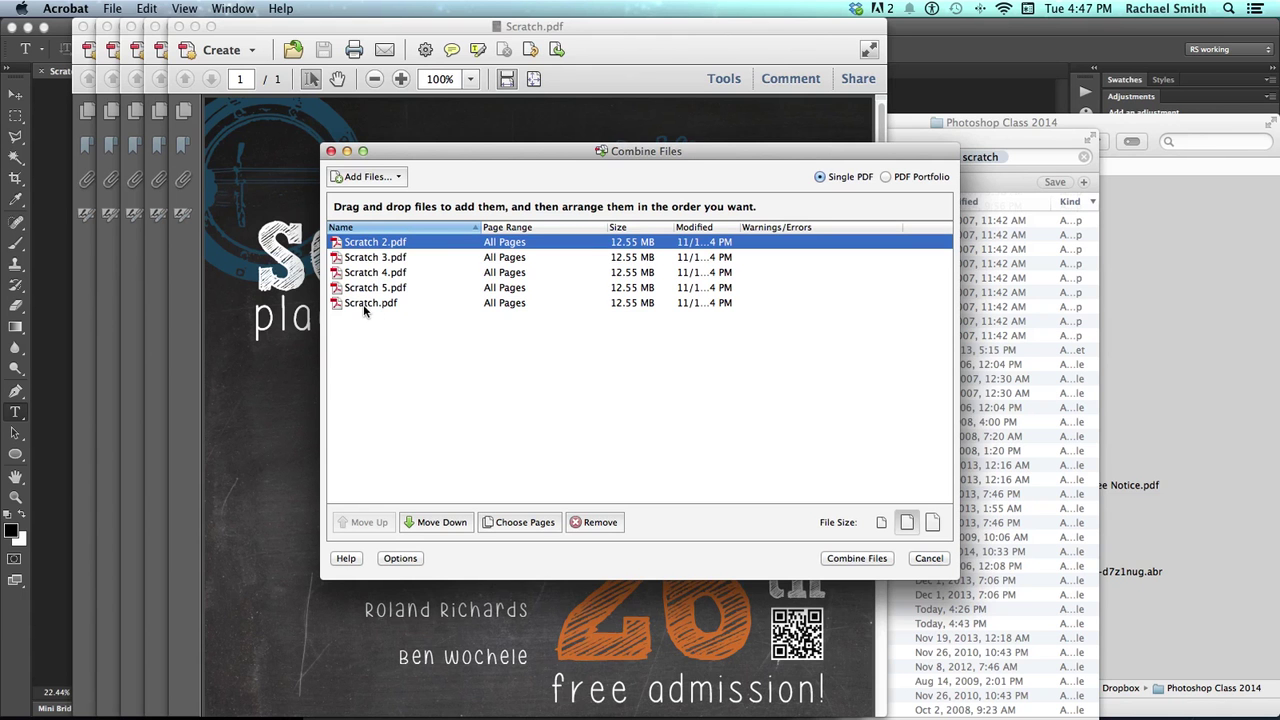
{"action": "left_click", "coordinate": [428, 522]}
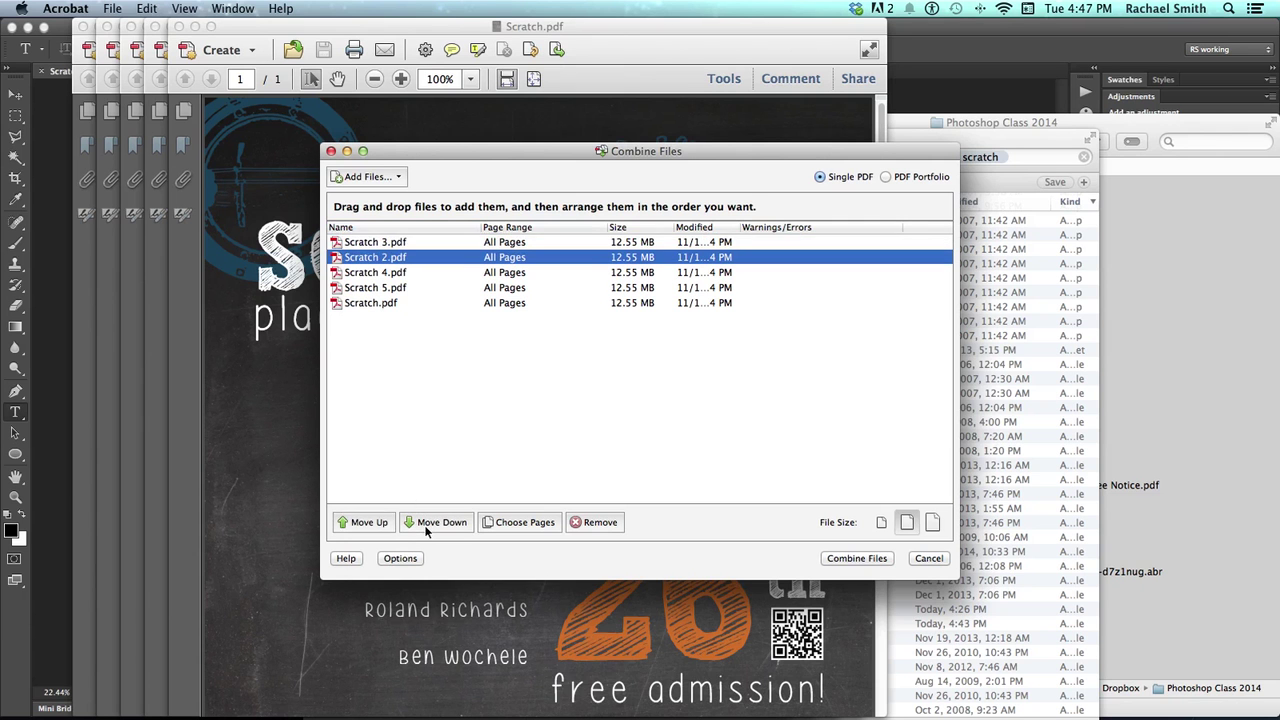
{"action": "left_click", "coordinate": [370, 522]}
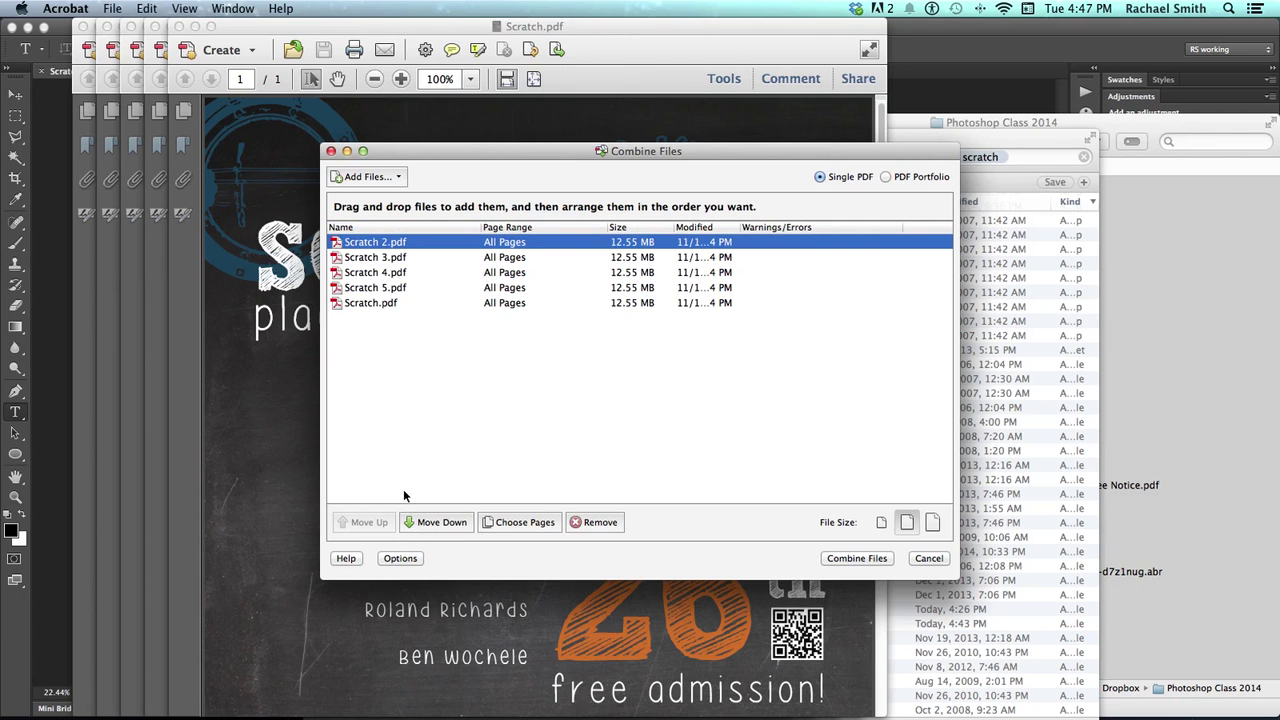
Step: Choose the largest file size setting, check the combining options without altering them, and combine the files into a single PDF
{"action": "left_click", "coordinate": [934, 522]}
{"action": "left_click", "coordinate": [834, 563]}
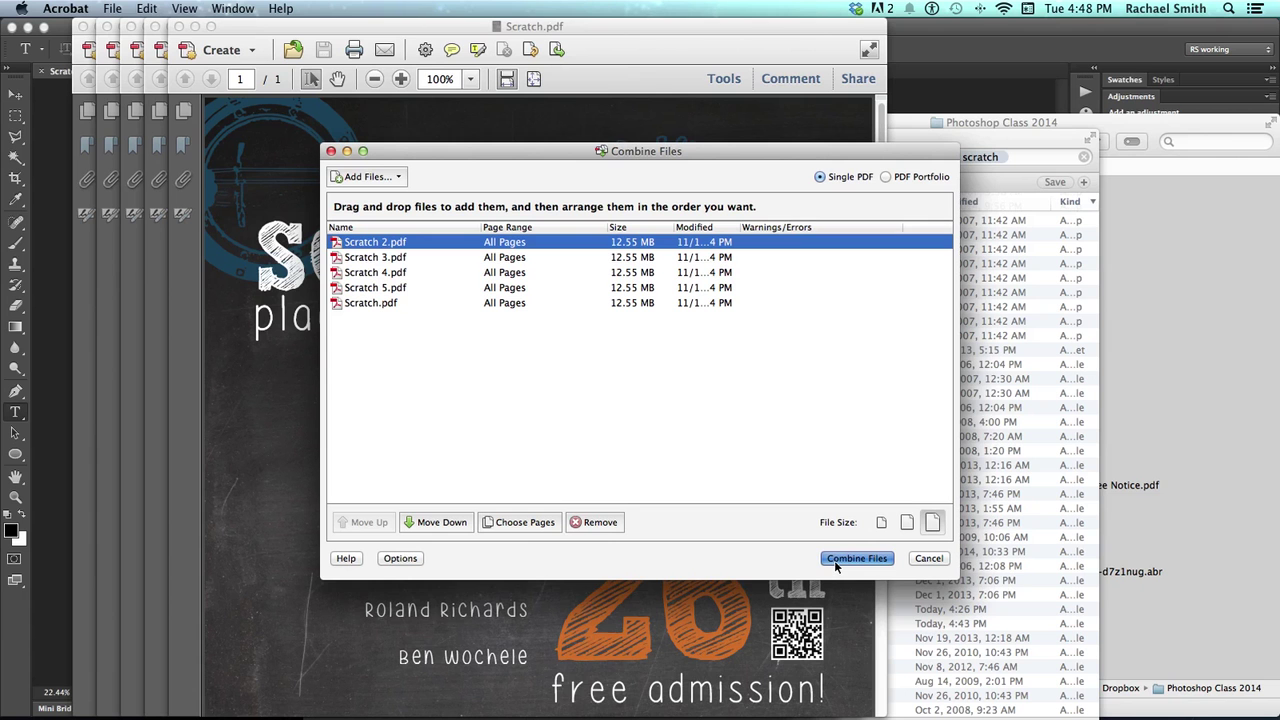
{"action": "left_click_drag", "start_coordinate": [836, 567], "coordinate": [839, 583]}
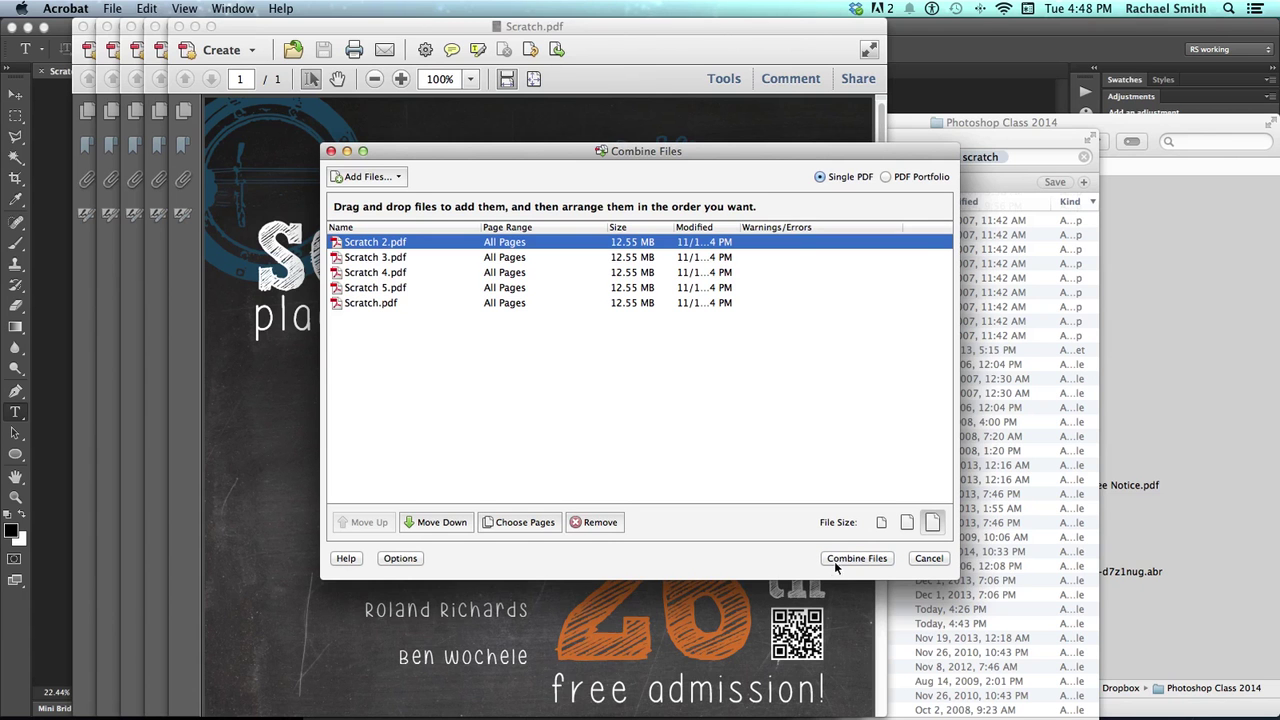
{"action": "left_click", "coordinate": [418, 558]}
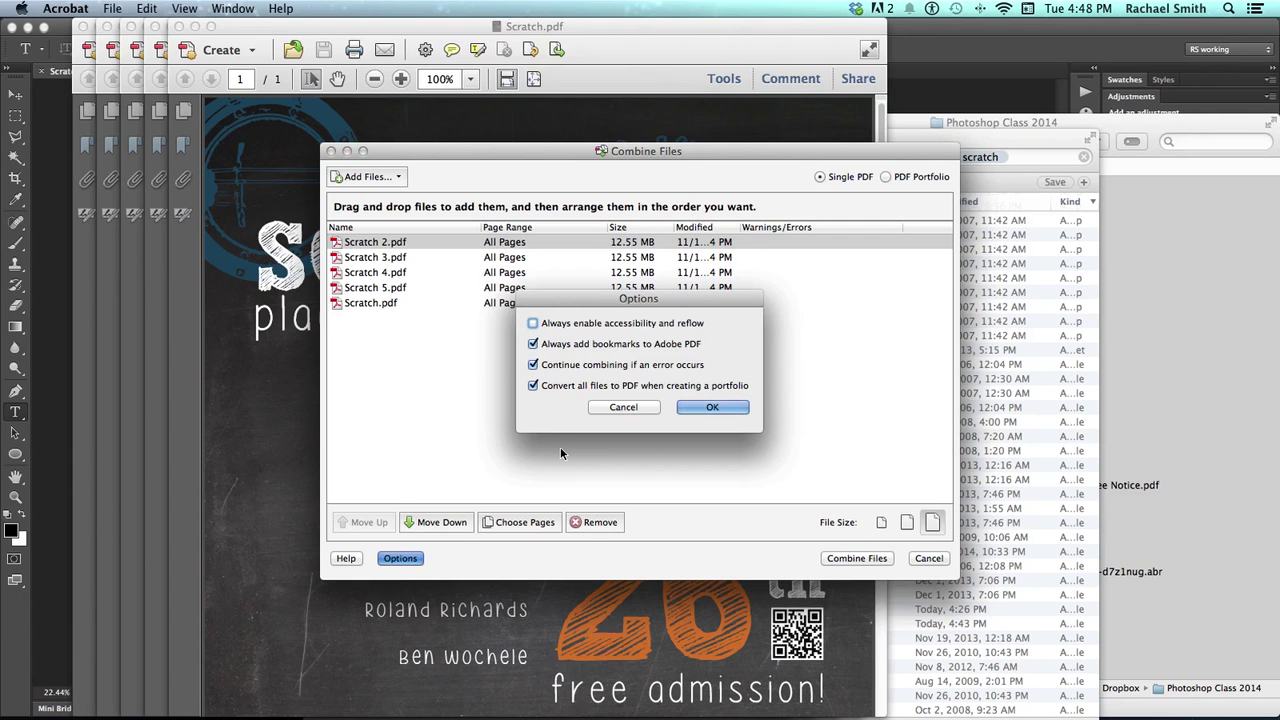
{"action": "left_click", "coordinate": [623, 407]}
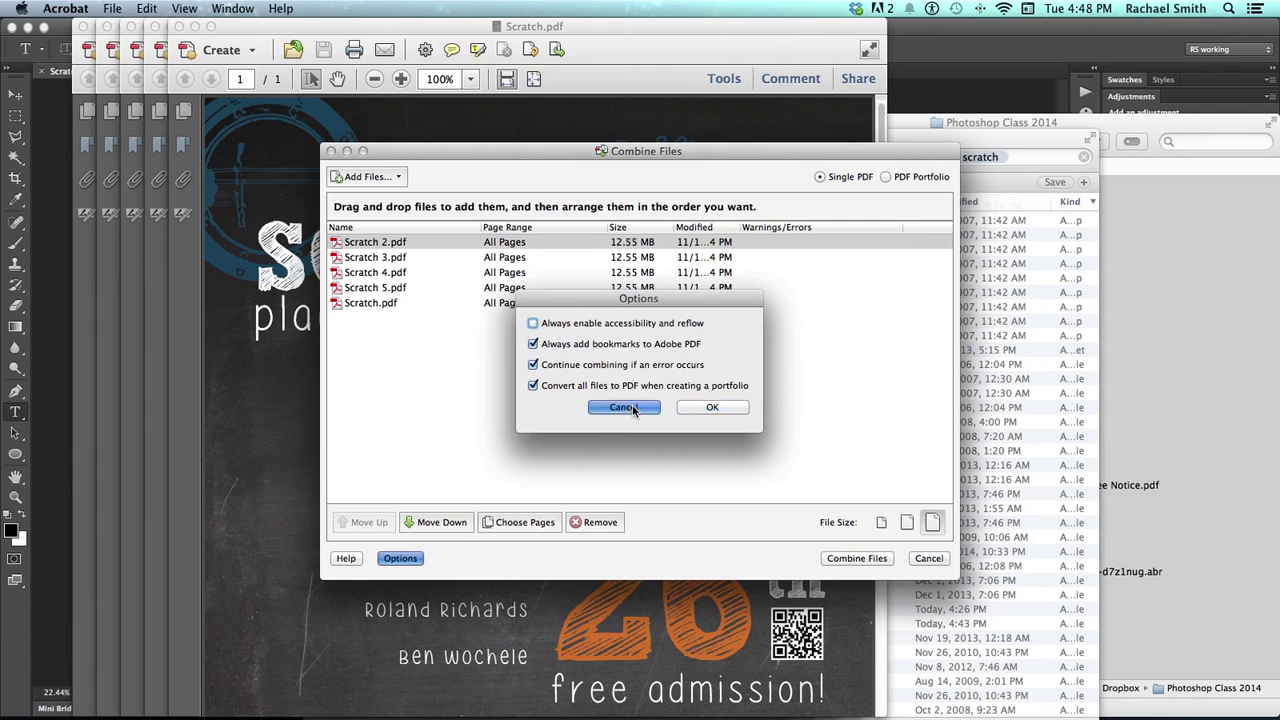
{"action": "left_click", "coordinate": [851, 558]}
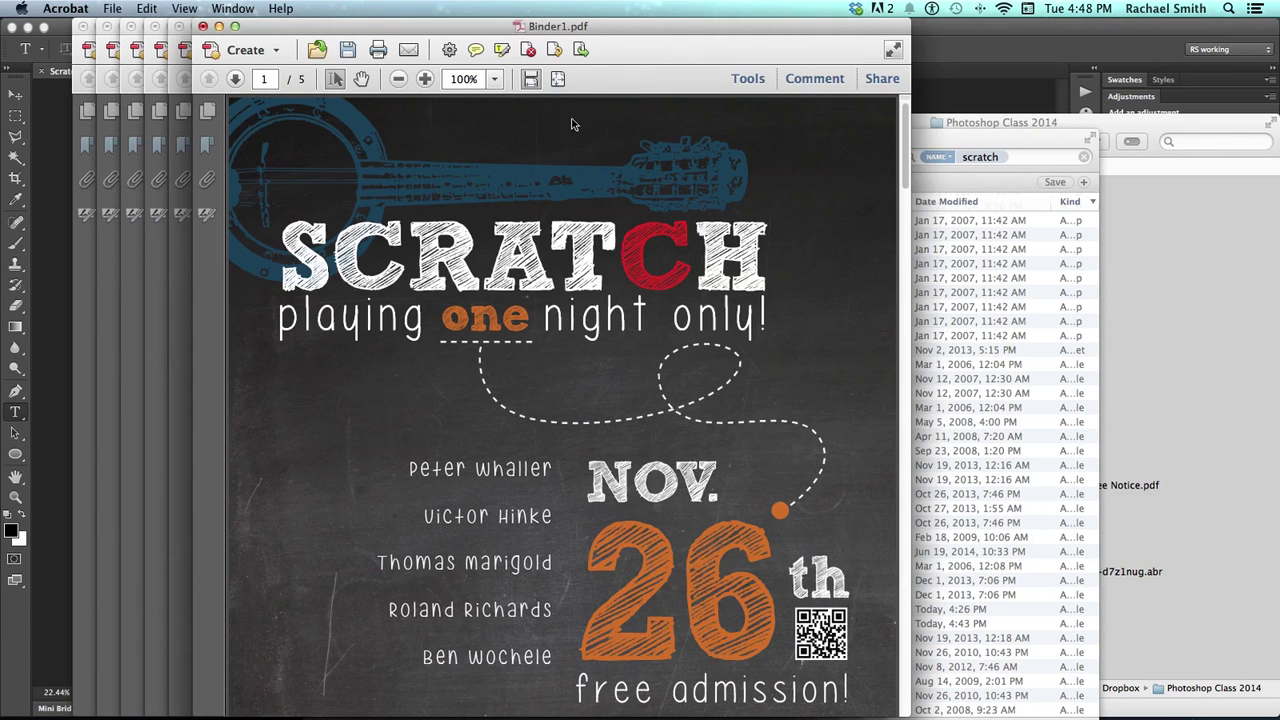
Step: Display the combined PDF's page thumbnails and look through all its pages
{"action": "left_click_drag", "start_coordinate": [610, 28], "coordinate": [661, 29]}
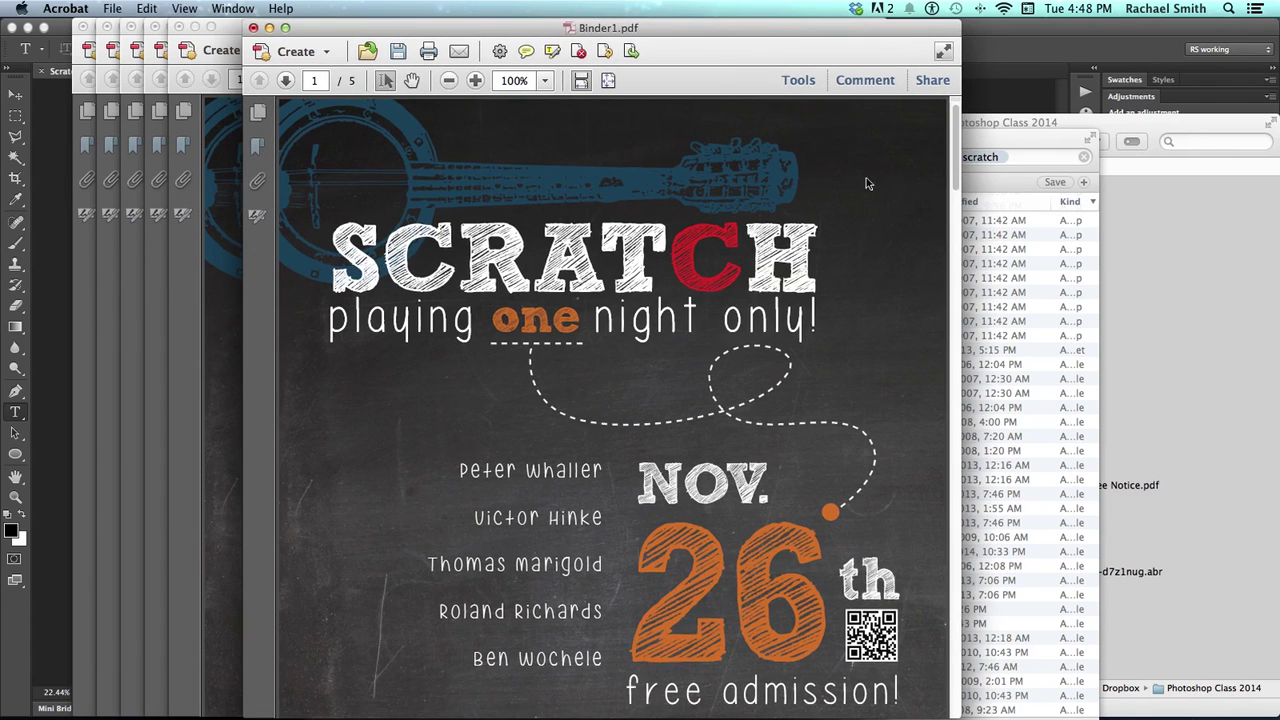
{"action": "scroll", "coordinate": [958, 182], "scroll_direction": "down", "scroll_amount": 3}
{"action": "left_click_drag", "start_coordinate": [958, 182], "coordinate": [953, 112]}
{"action": "left_click", "coordinate": [257, 116]}
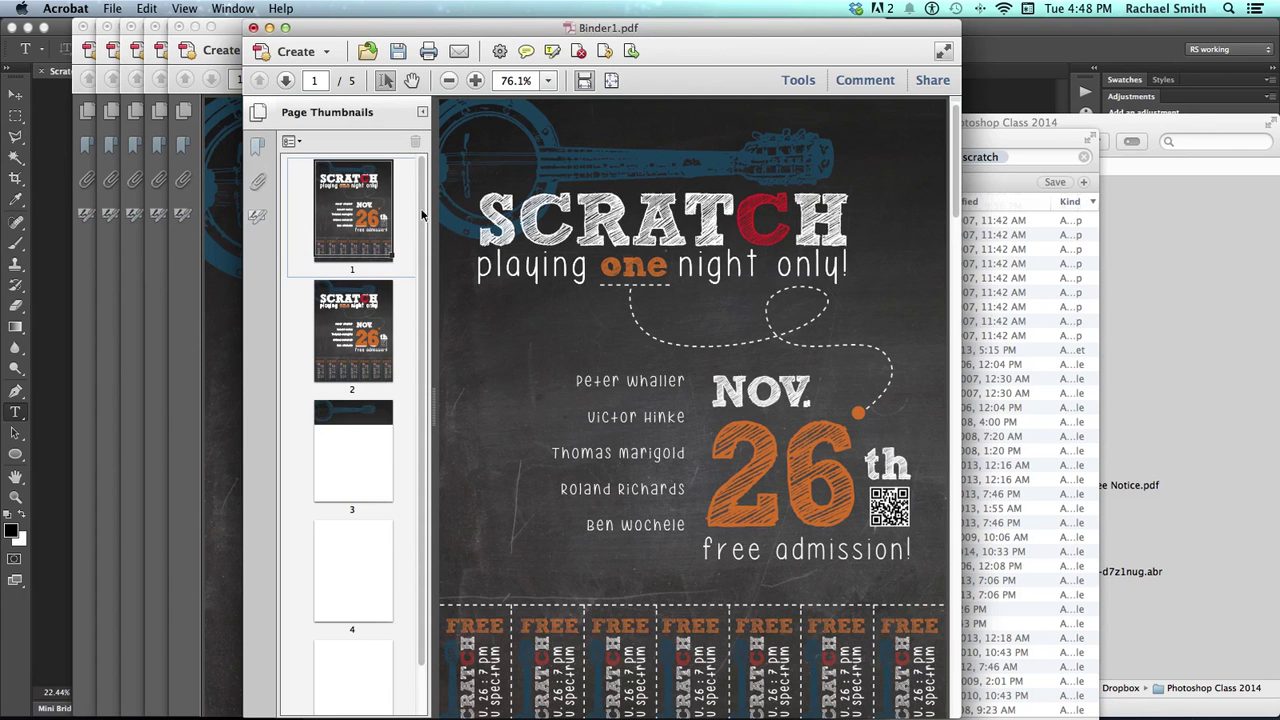
{"action": "scroll", "coordinate": [423, 267], "scroll_direction": "down", "scroll_amount": 2}
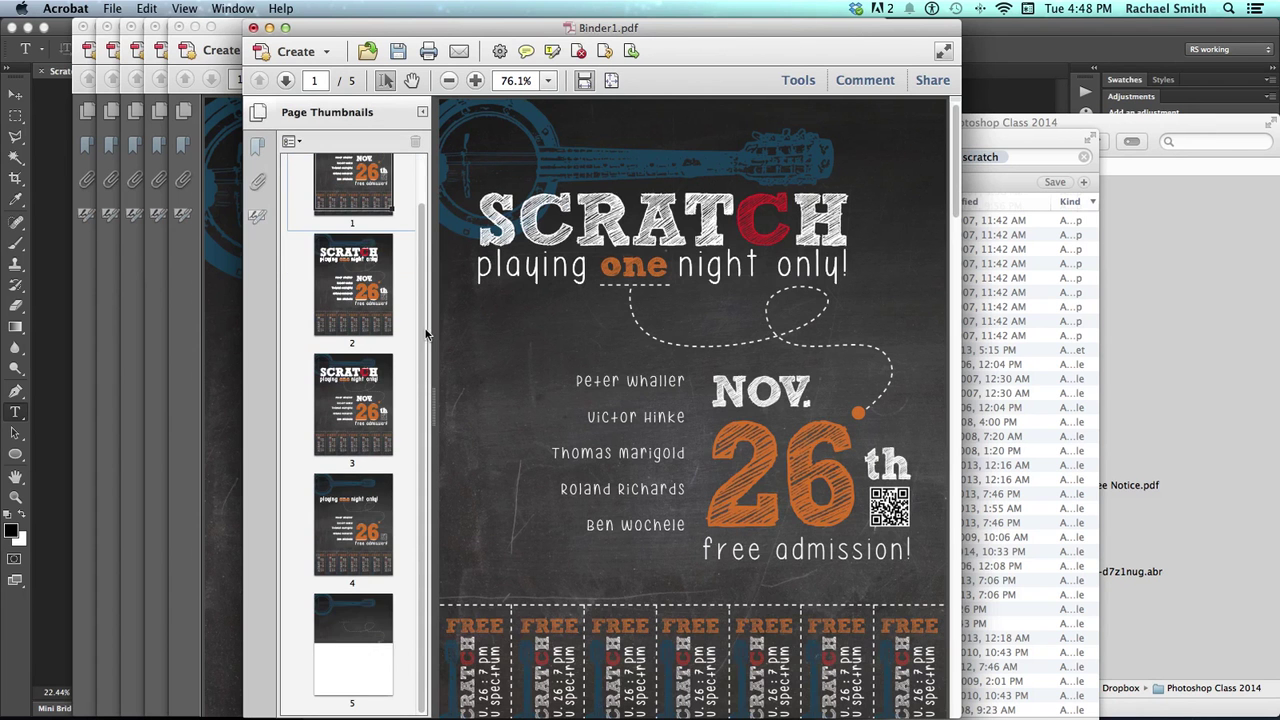
{"action": "scroll", "coordinate": [423, 251], "scroll_direction": "up", "scroll_amount": 2}
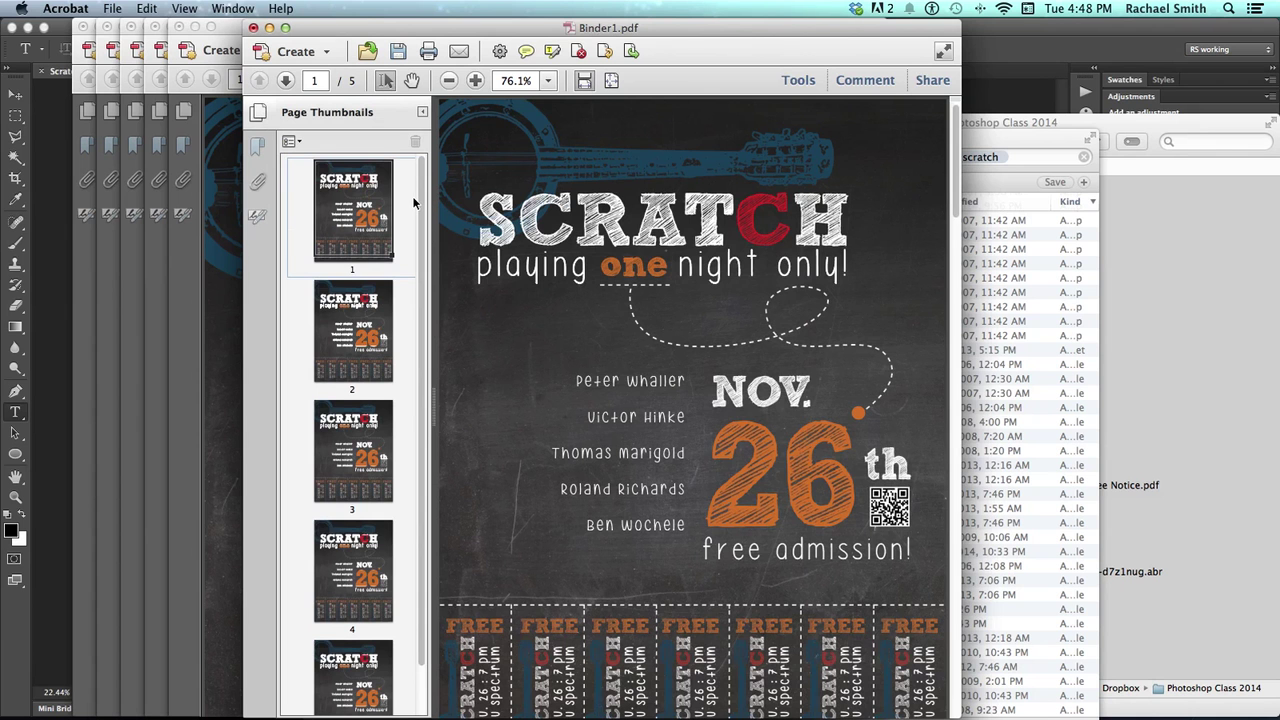